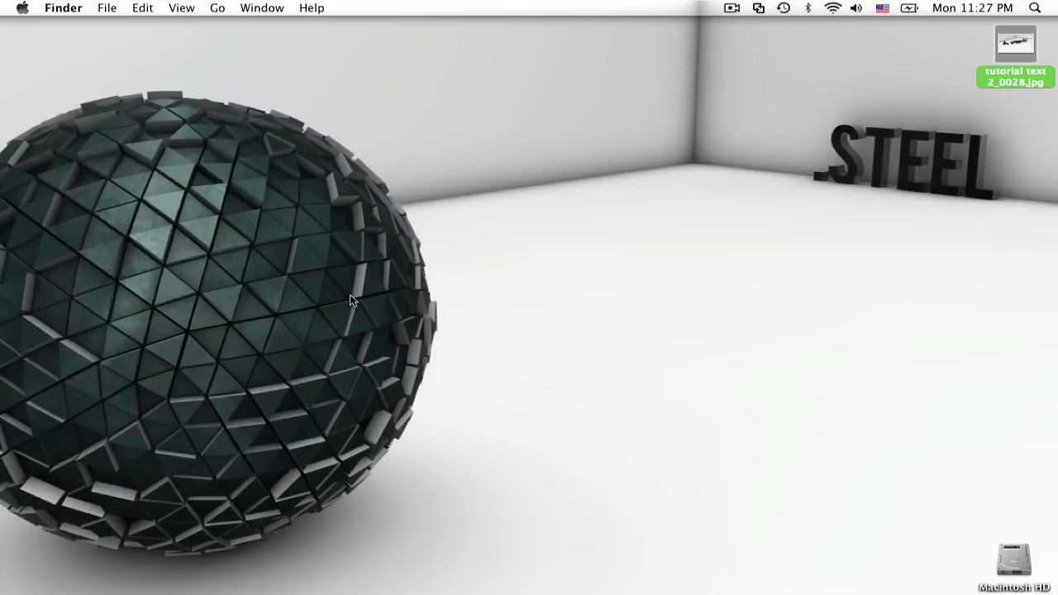
# Step: Switch to CINEMA 4D and create a new empty scene
pyautogui.moveTo(756, 588)
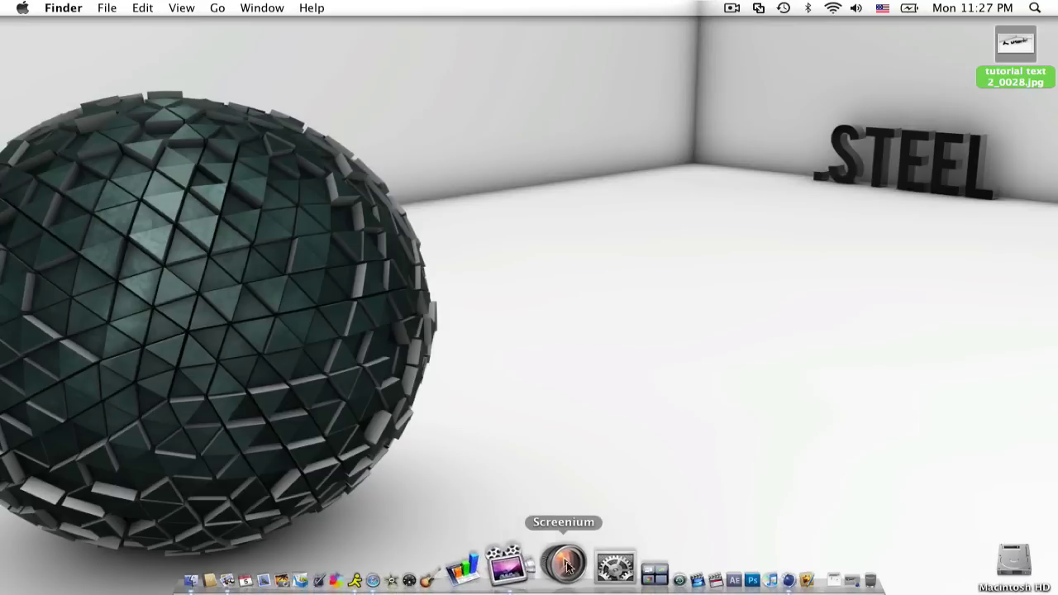
pyautogui.click(725, 564)
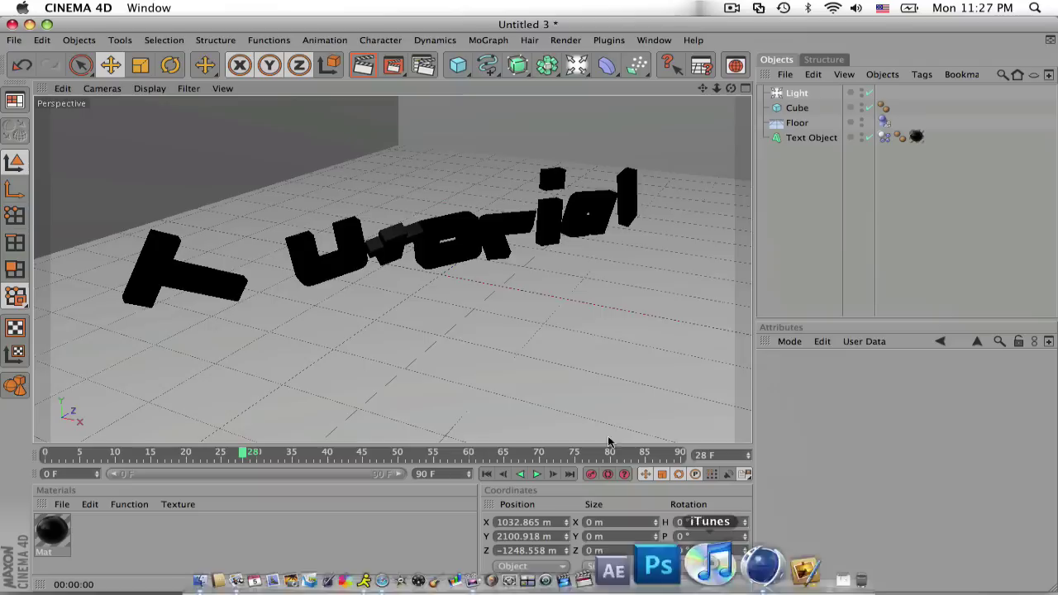
pyautogui.click(384, 254)
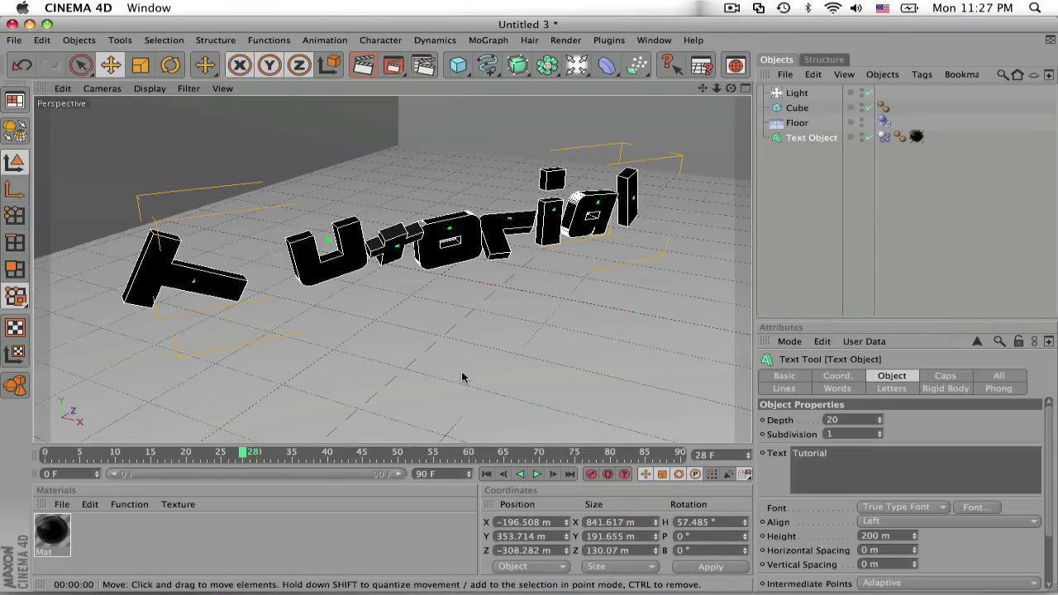
pyautogui.click(16, 41)
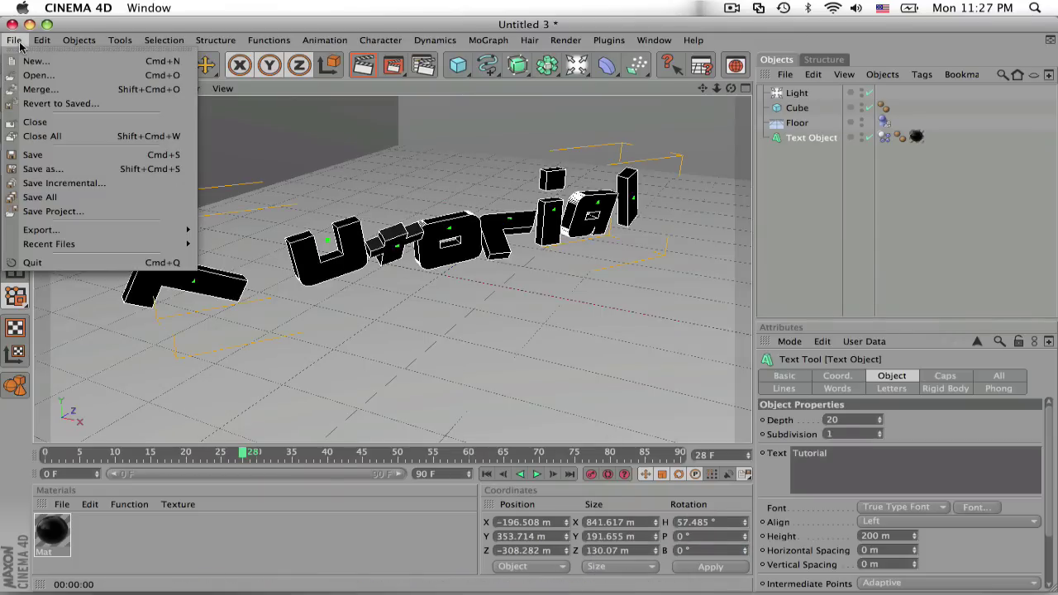
pyautogui.click(34, 61)
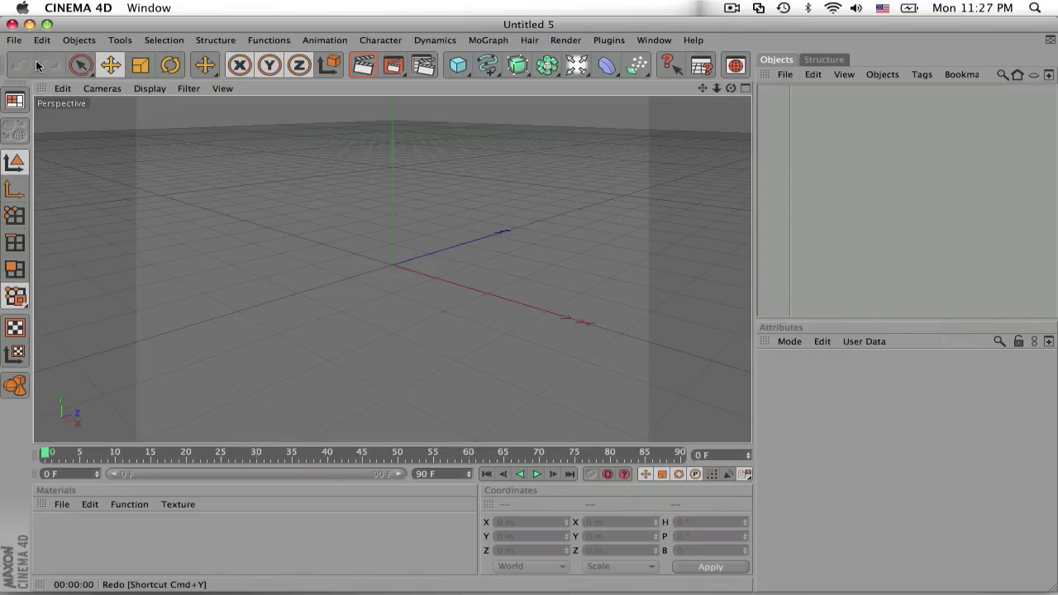
# Step: Add a MoGraph Text Object and set its text to "Tutorial"
pyautogui.click(489, 40)
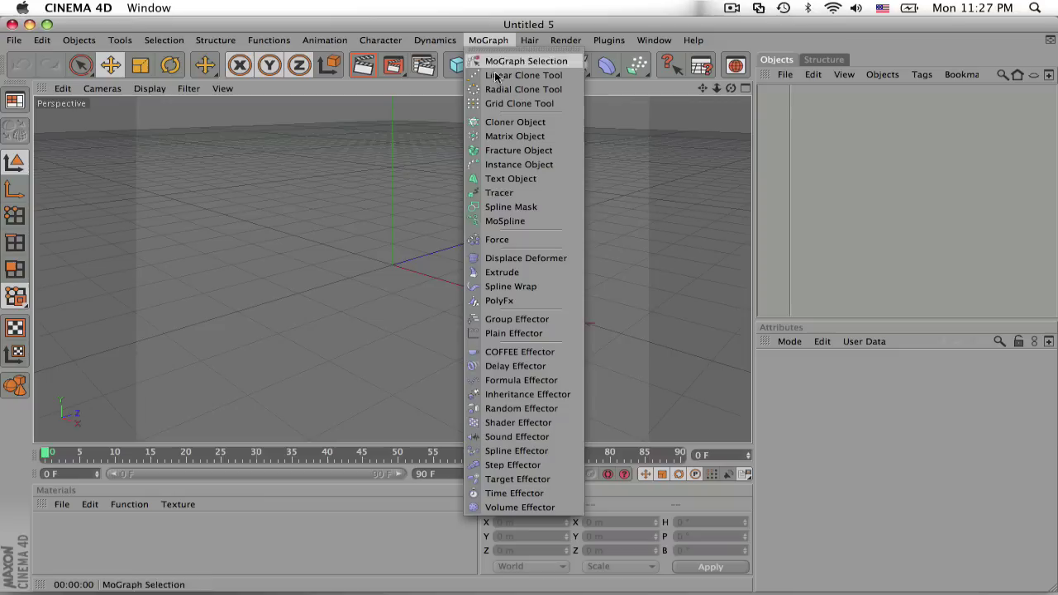
pyautogui.click(518, 179)
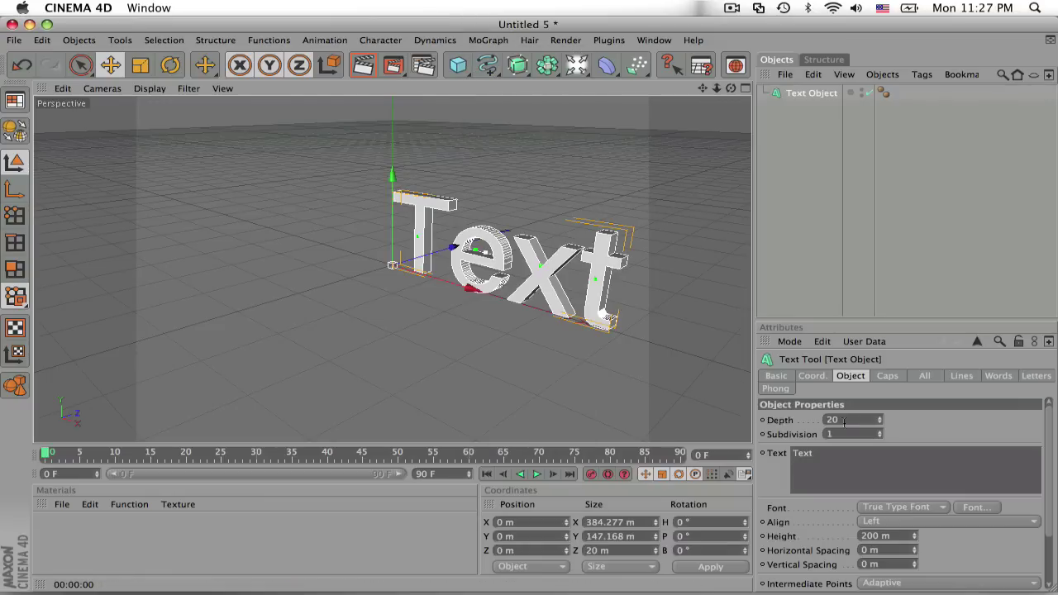
pyautogui.moveTo(851, 454); pyautogui.dragTo(758, 455)
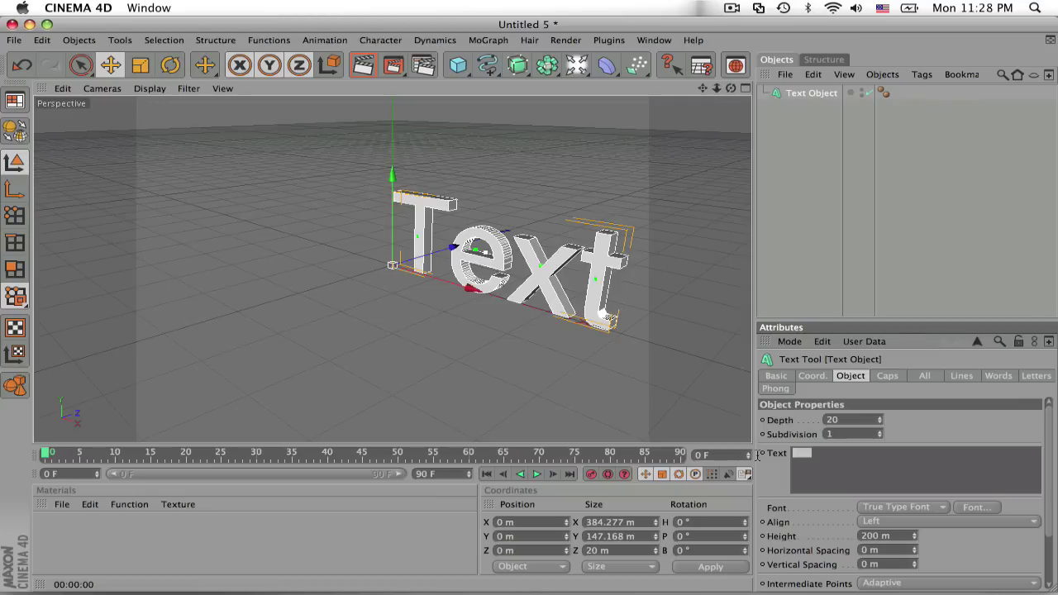
pyautogui.write('Tutorial')
# Step: Set the text's font to Transformers, found by searching the fonts for "trans"
pyautogui.click(968, 507)
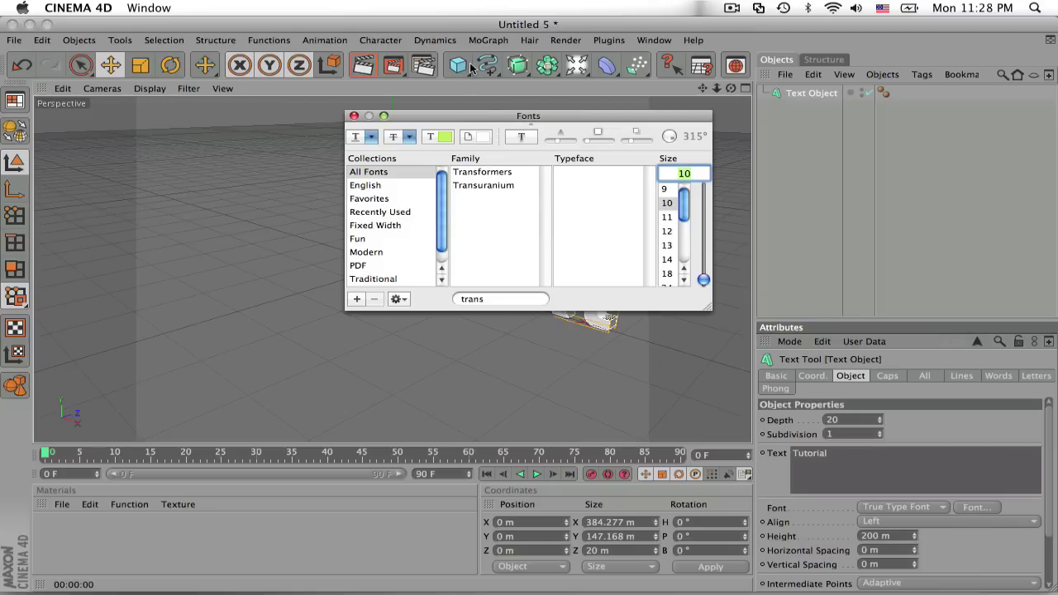
pyautogui.click(494, 173)
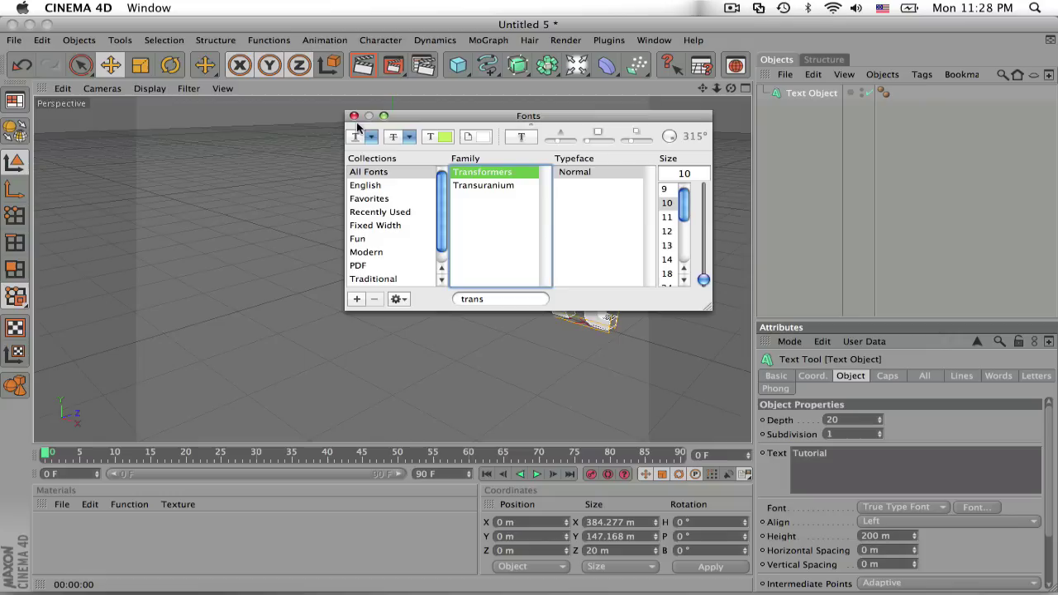
pyautogui.click(354, 116)
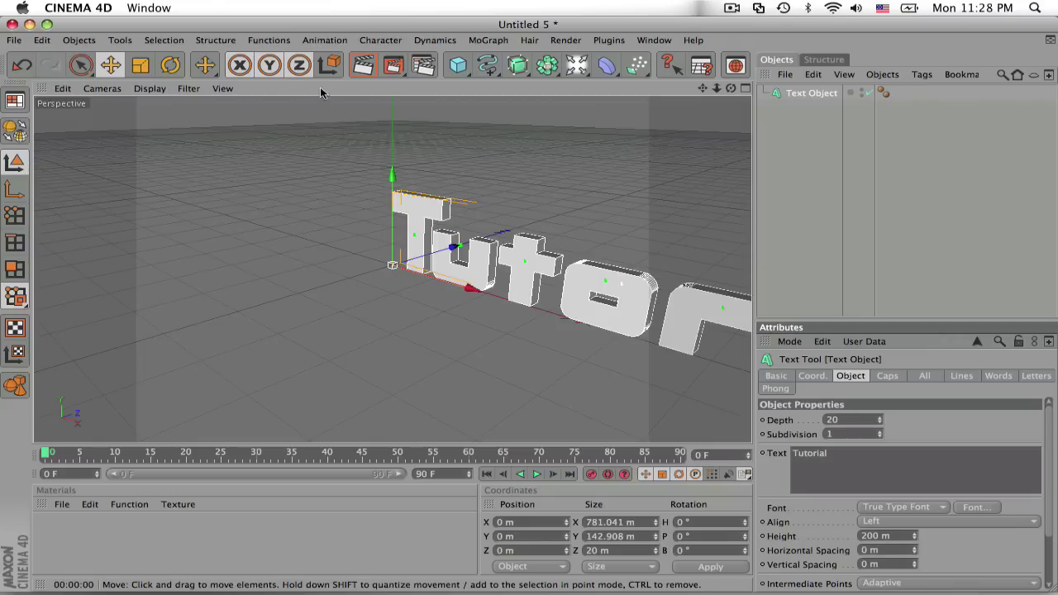
# Step: Rotate the text to a heading of about 67° and move it to about X -139 m, Z -245 m
pyautogui.click(170, 65)
pyautogui.moveTo(428, 287); pyautogui.dragTo(517, 263)
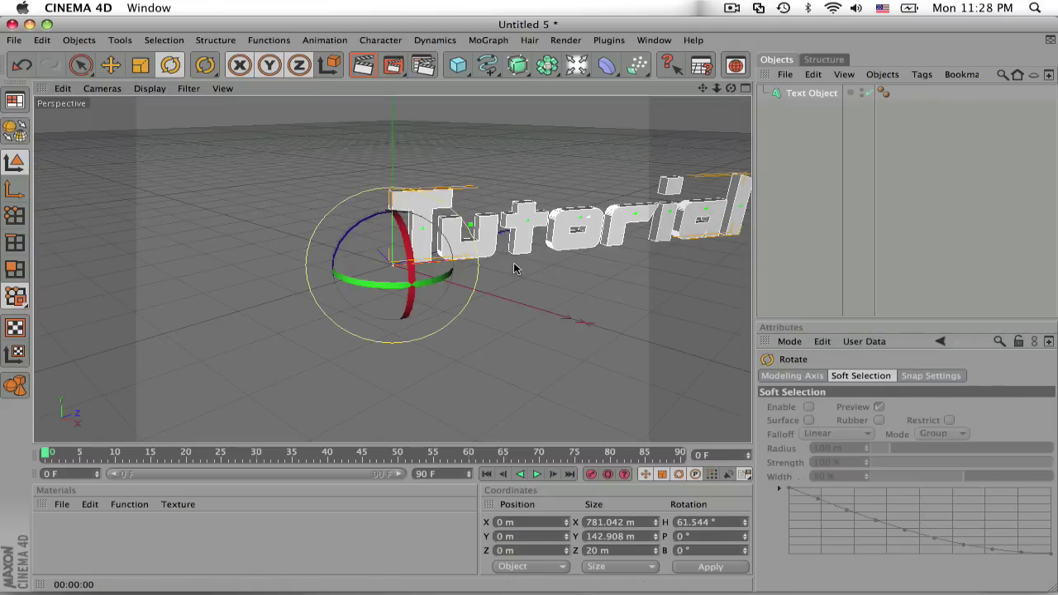
pyautogui.click(110, 64)
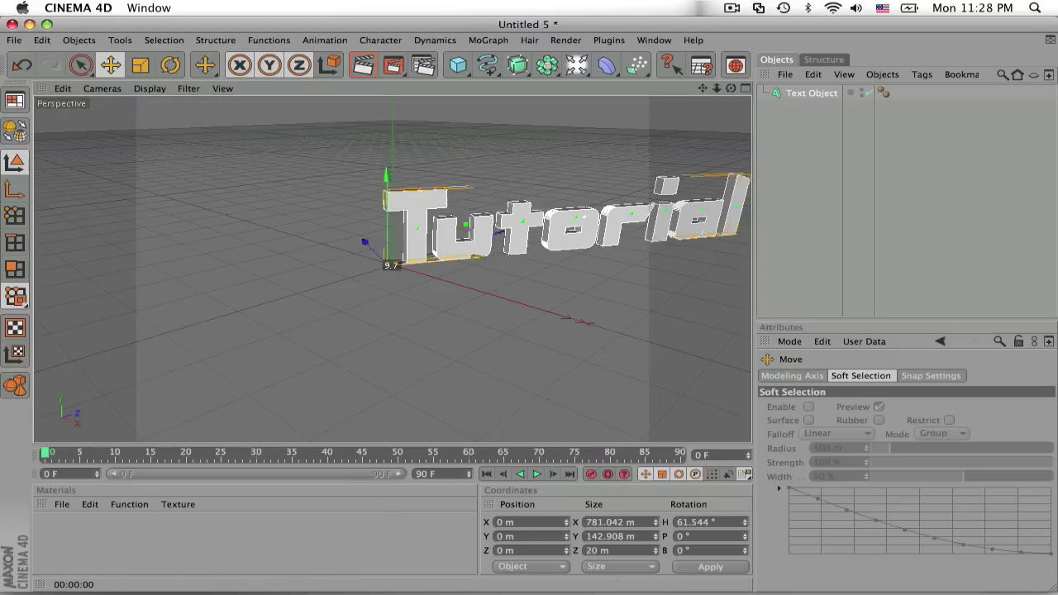
pyautogui.moveTo(463, 248); pyautogui.dragTo(225, 279)
pyautogui.click(170, 65)
pyautogui.click(111, 64)
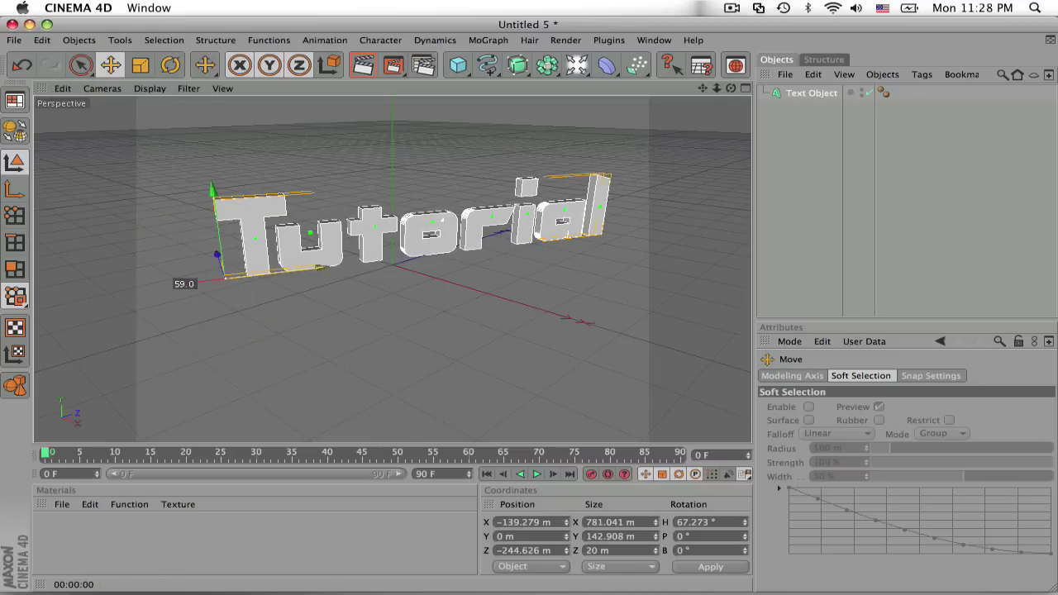
# Step: Add a Floor object beneath the text
pyautogui.click(578, 67)
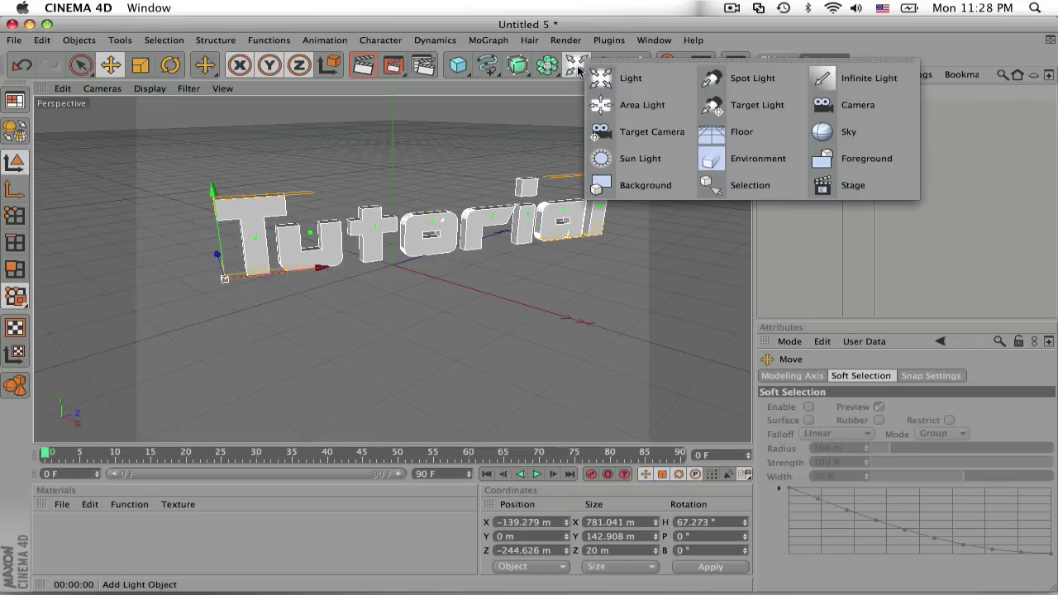
pyautogui.click(733, 137)
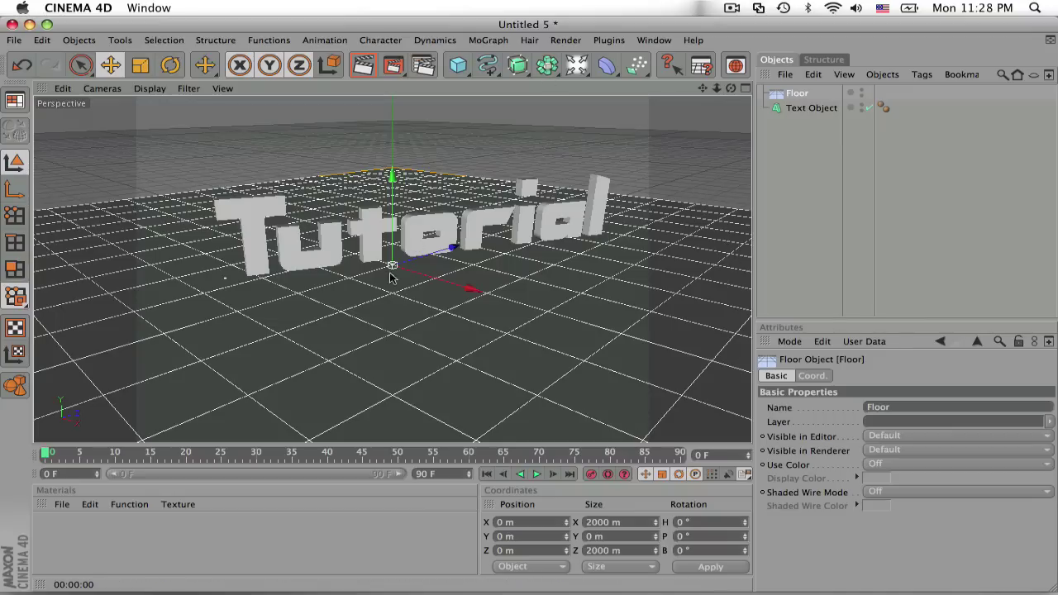
pyautogui.click(372, 253)
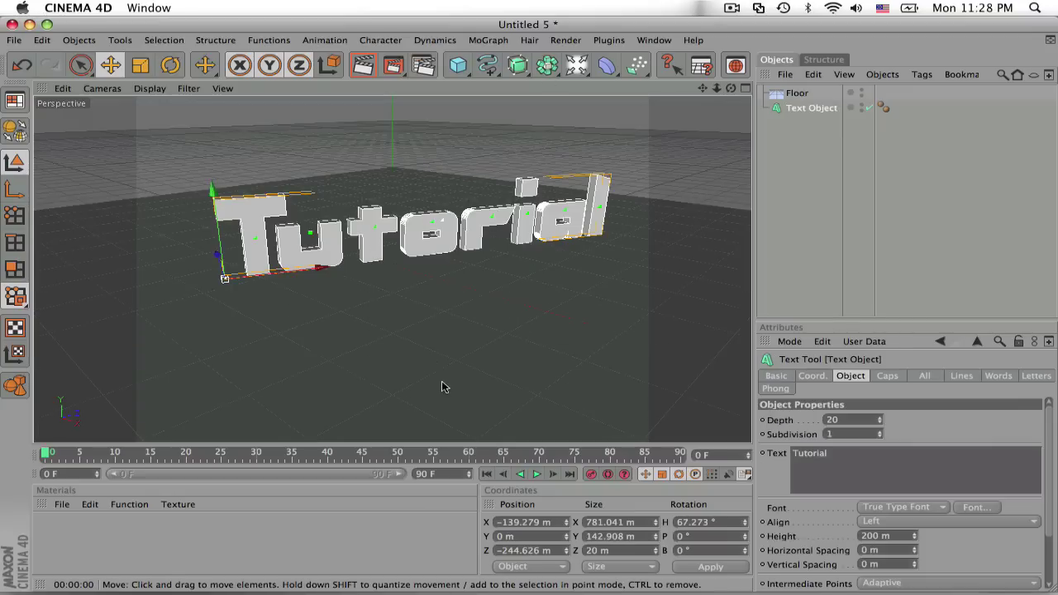
pyautogui.click(520, 310)
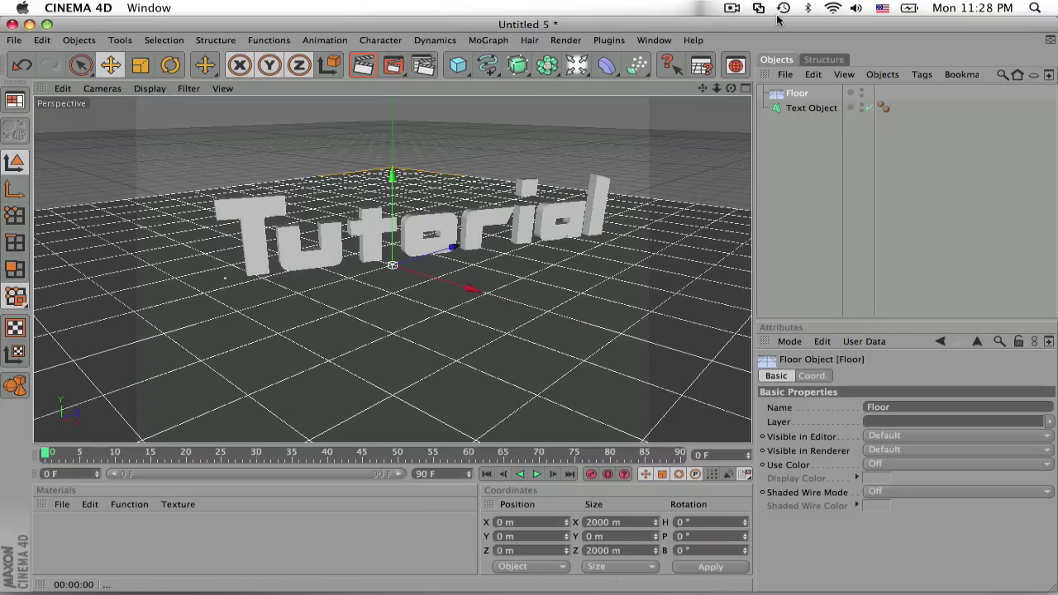
# Step: Apply MoGraph Rigid Body tags to both the Floor and the Text Object
pyautogui.moveTo(804, 168); pyautogui.dragTo(795, 74)
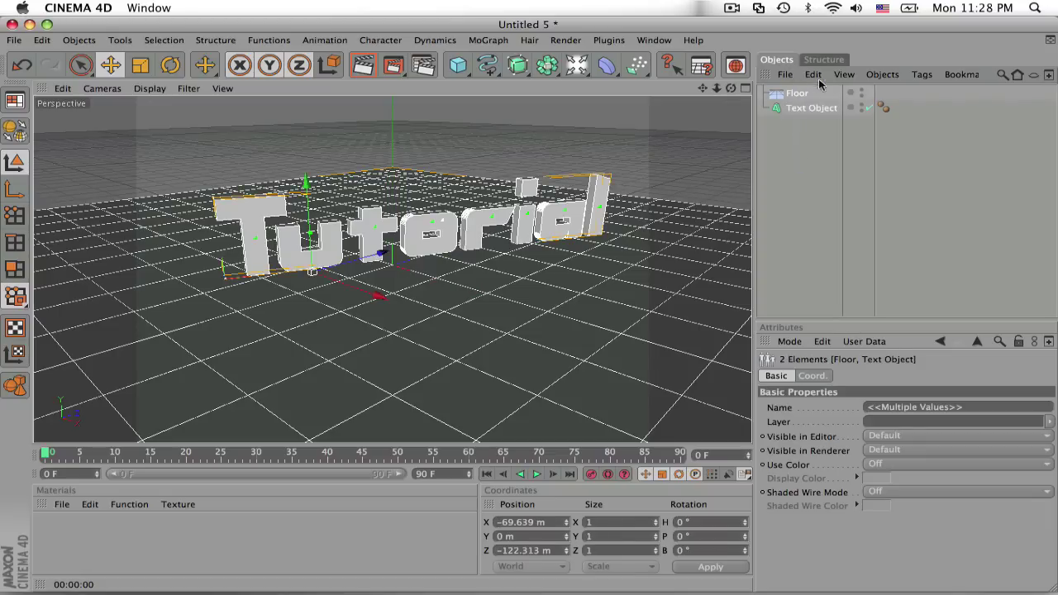
pyautogui.click(922, 74)
pyautogui.moveTo(996, 184)
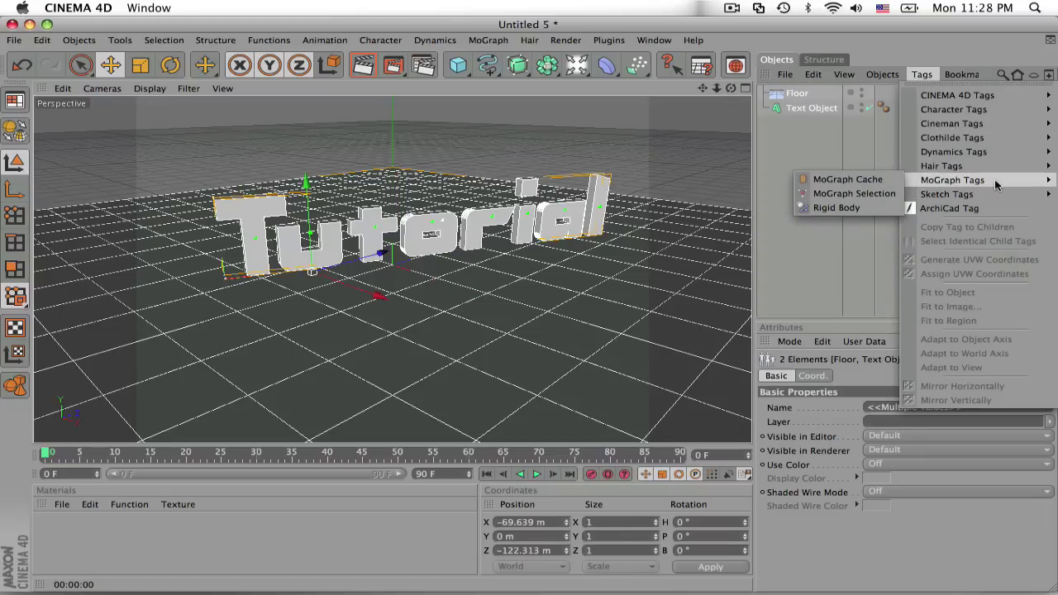
pyautogui.click(848, 207)
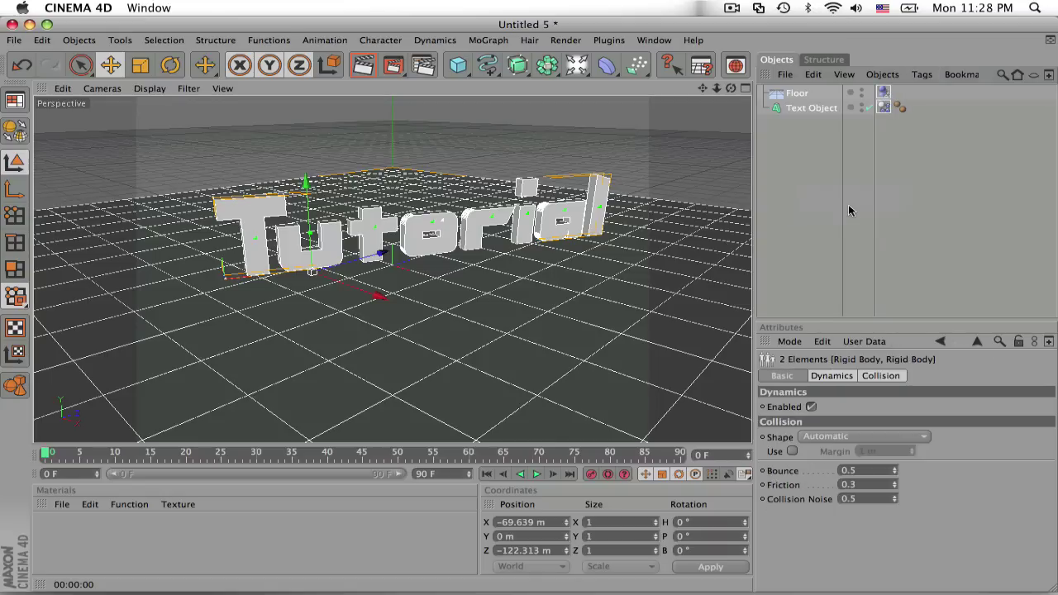
# Step: Raise the text above the floor to a Y position of about 323 m
pyautogui.click(812, 169)
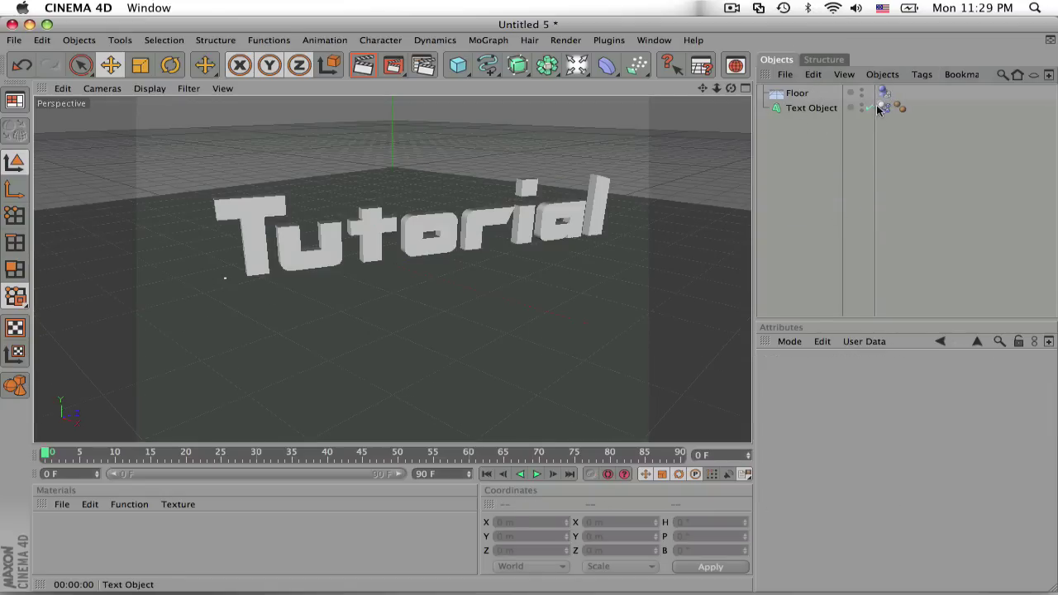
pyautogui.click(374, 241)
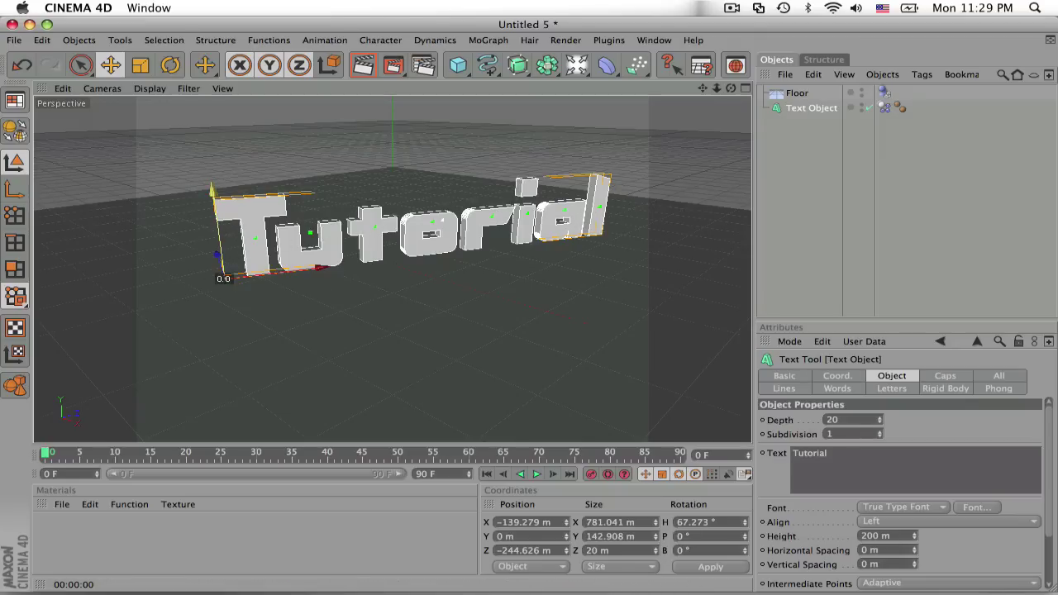
pyautogui.moveTo(225, 279); pyautogui.dragTo(224, 198)
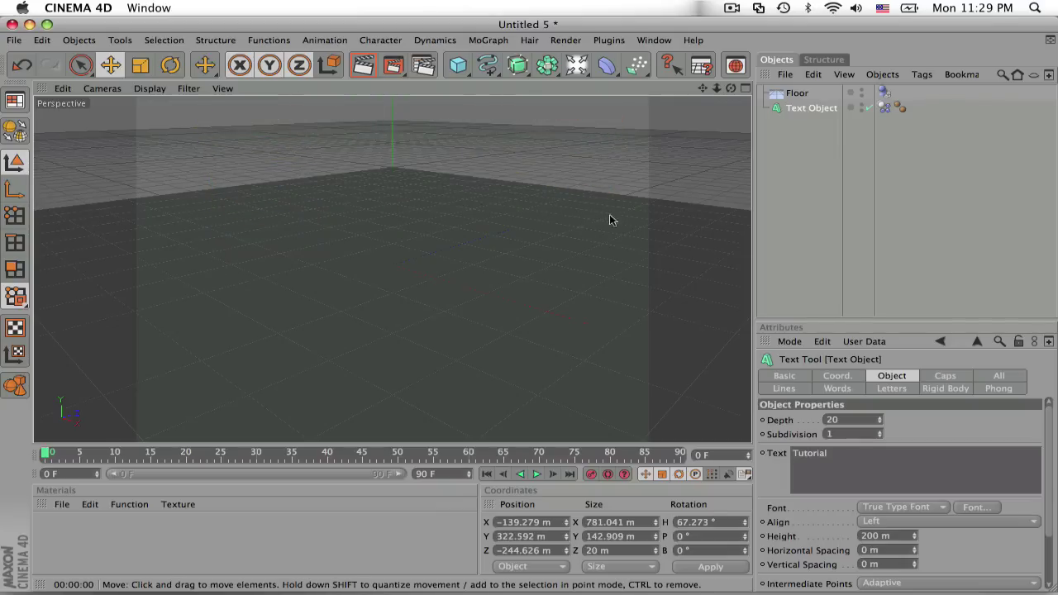
# Step: Play the rigid body simulation to watch the letters fall onto the floor, and stop playback
pyautogui.click(797, 95)
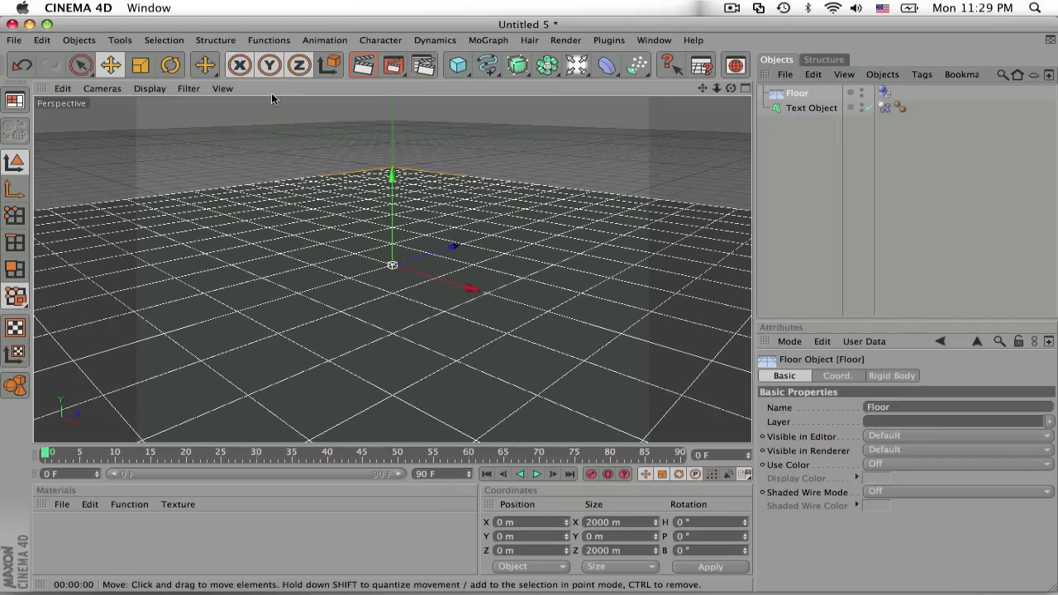
pyautogui.keyDown('alt'); pyautogui.moveTo(272, 98); pyautogui.dragTo(276, 135); pyautogui.keyUp('alt')
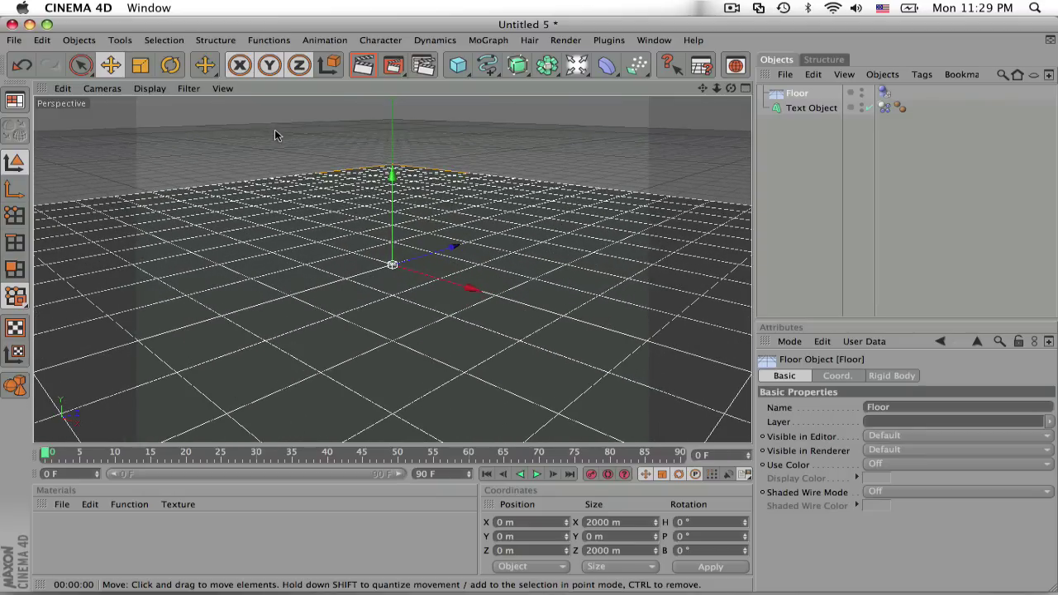
pyautogui.click(537, 474)
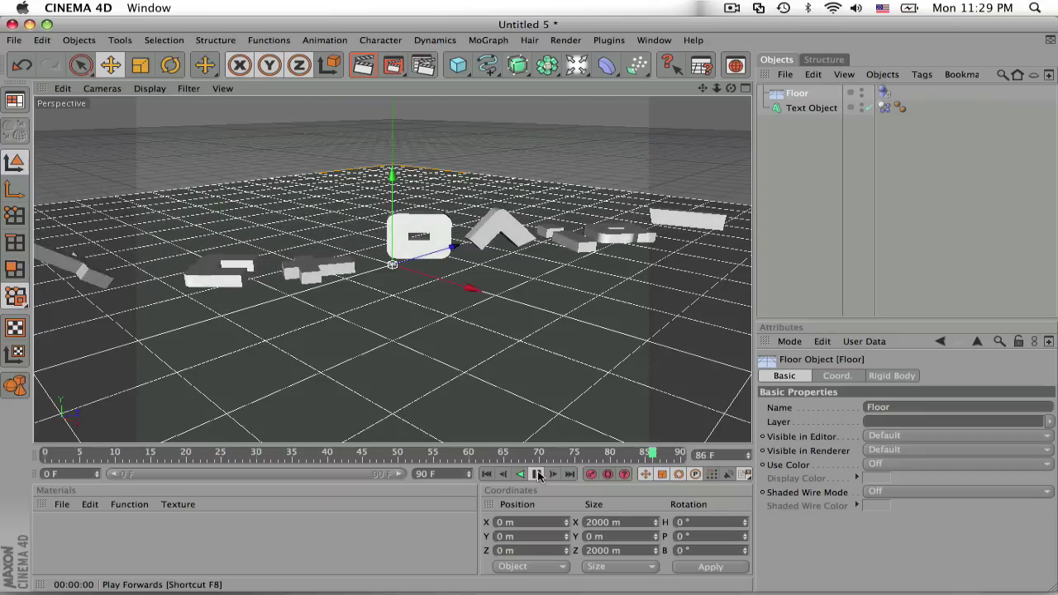
pyautogui.click(536, 474)
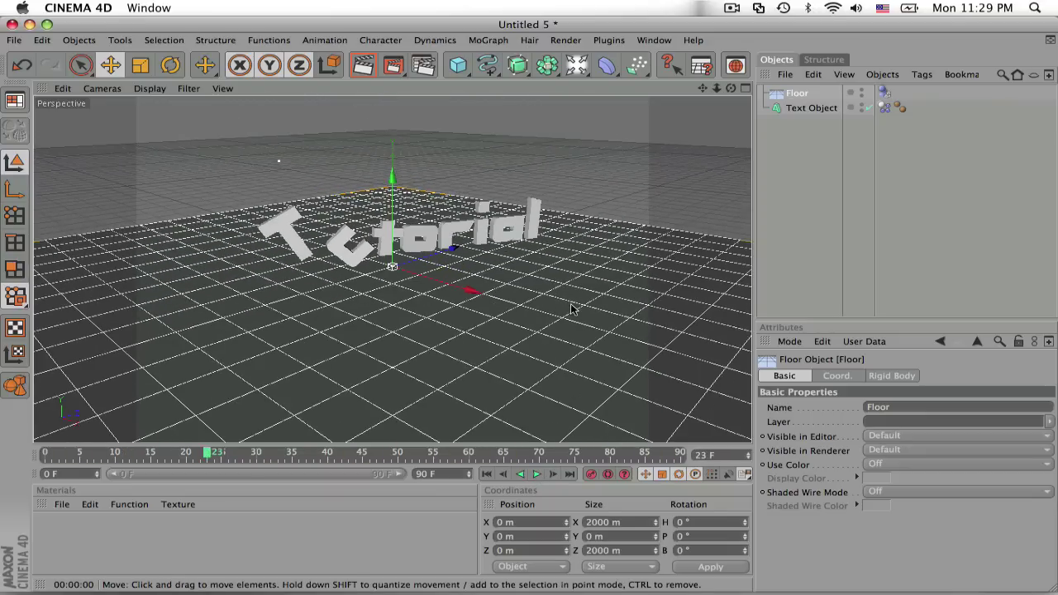
# Step: Replay the simulation from the first frame in a floor-level view, then return to the start
pyautogui.scroll(5, 570, 308)
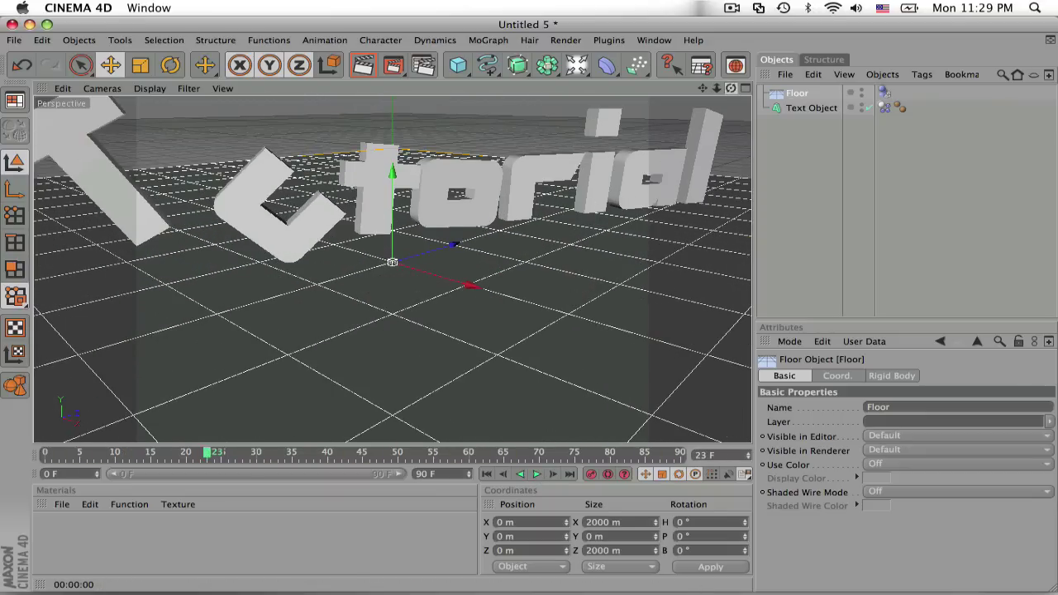
pyautogui.moveTo(730, 88); pyautogui.dragTo(730, 107)
pyautogui.click(486, 473)
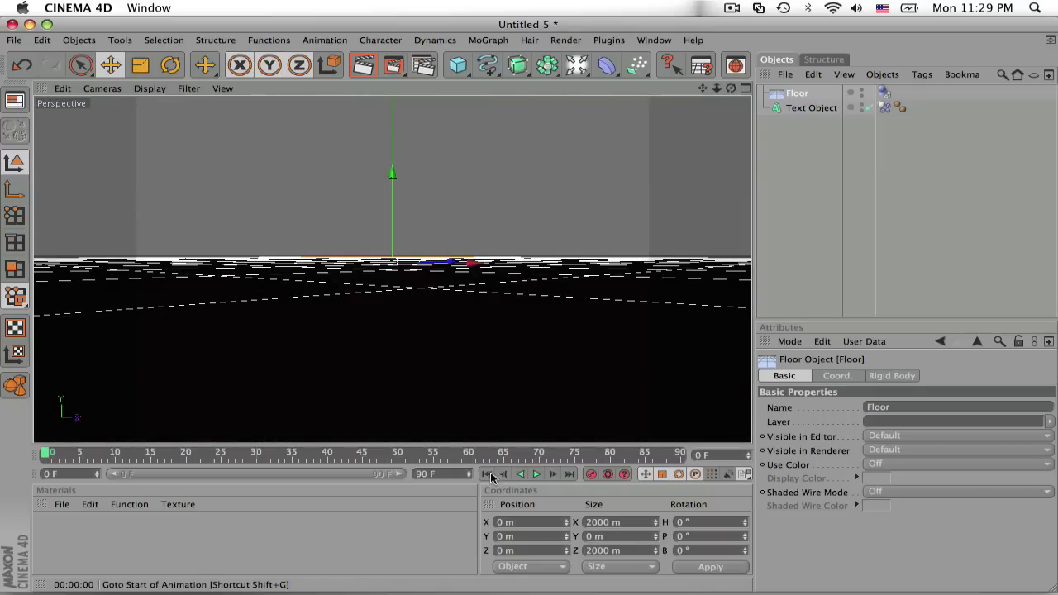
pyautogui.click(536, 474)
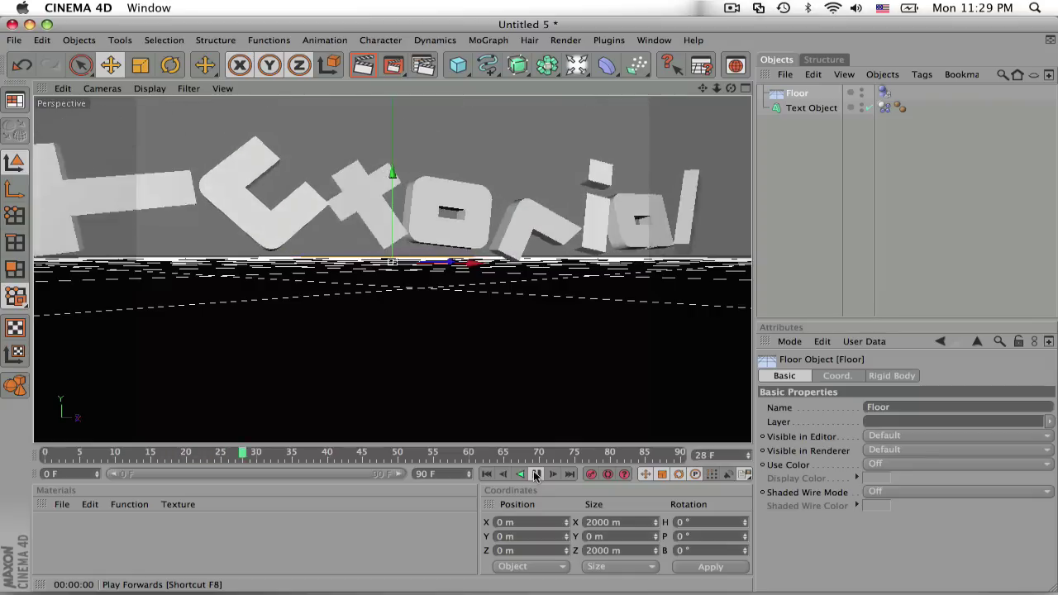
pyautogui.click(535, 474)
pyautogui.click(486, 473)
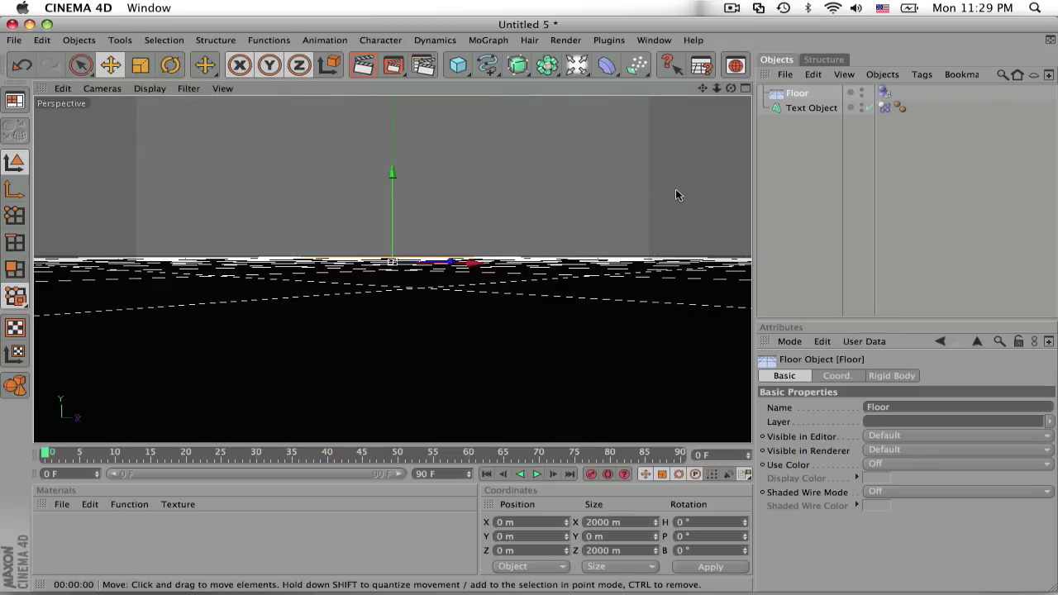
# Step: Play the simulation from a raised view, stop it at frame 28, and inspect the falling letters from above
pyautogui.moveTo(730, 87); pyautogui.dragTo(714, 64)
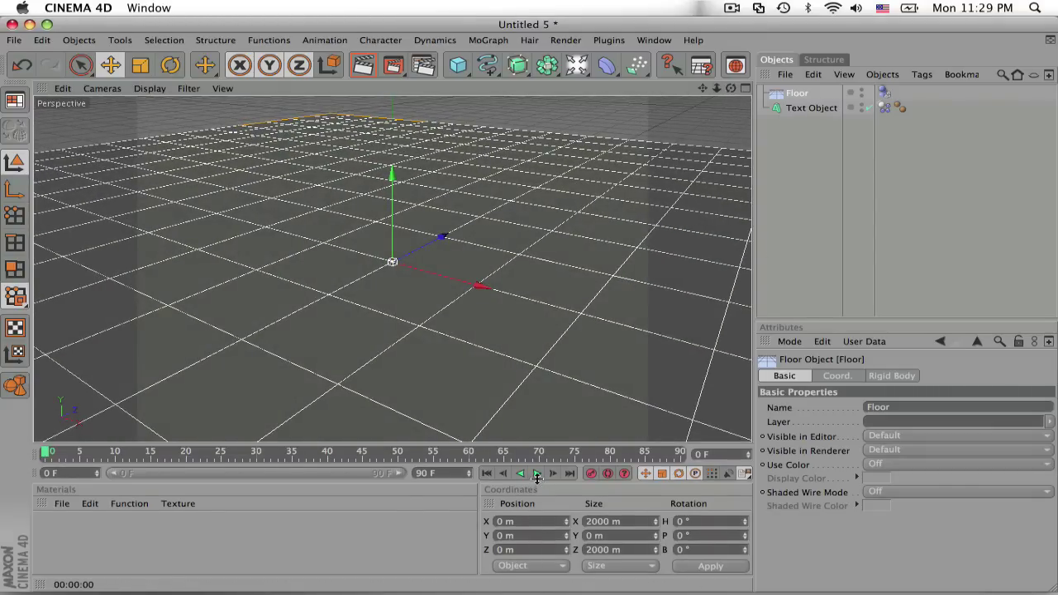
pyautogui.click(536, 473)
pyautogui.click(536, 474)
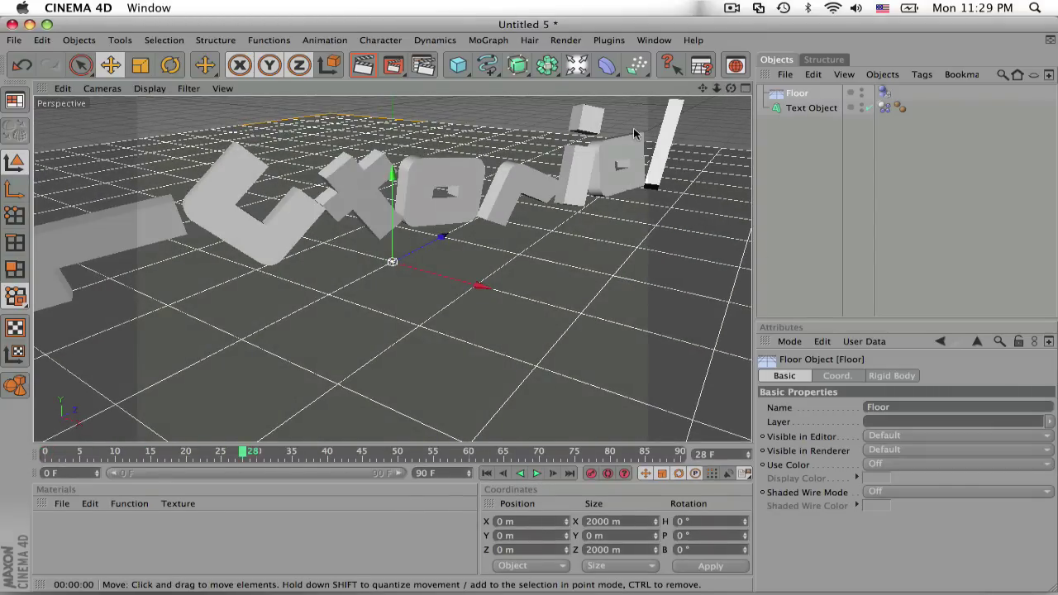
pyautogui.moveTo(730, 90); pyautogui.dragTo(471, 237)
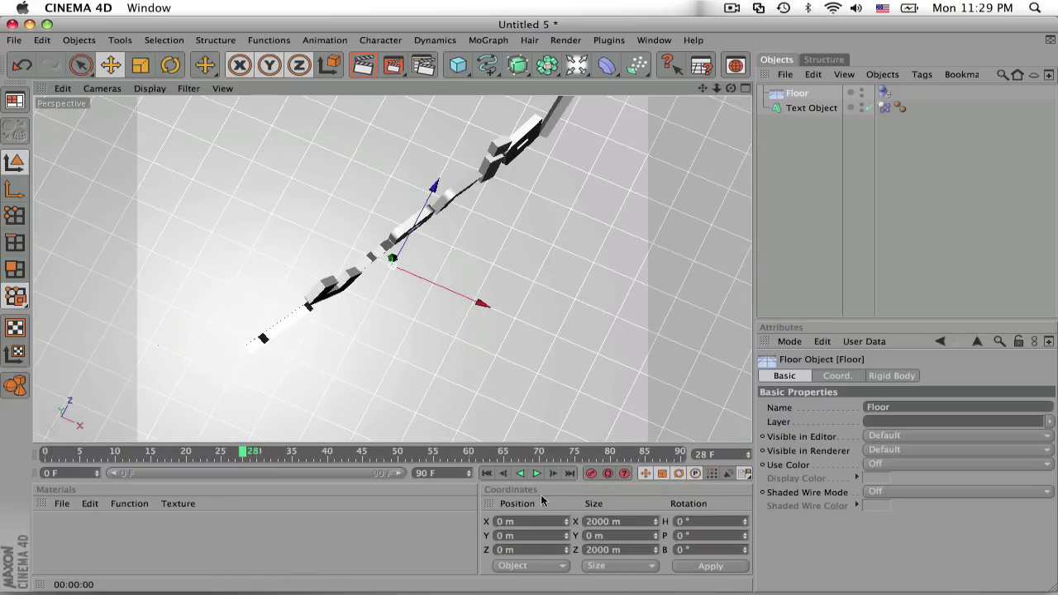
# Step: Resume the simulation in the overhead view until the letters scatter, stop it, and return to the first frame
pyautogui.click(536, 474)
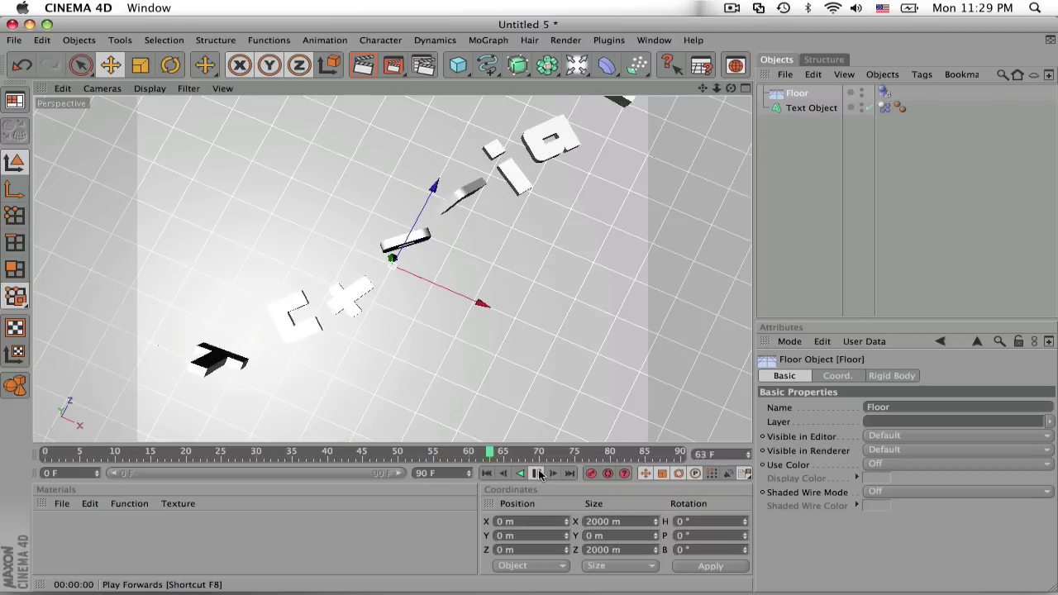
pyautogui.click(536, 474)
pyautogui.click(486, 473)
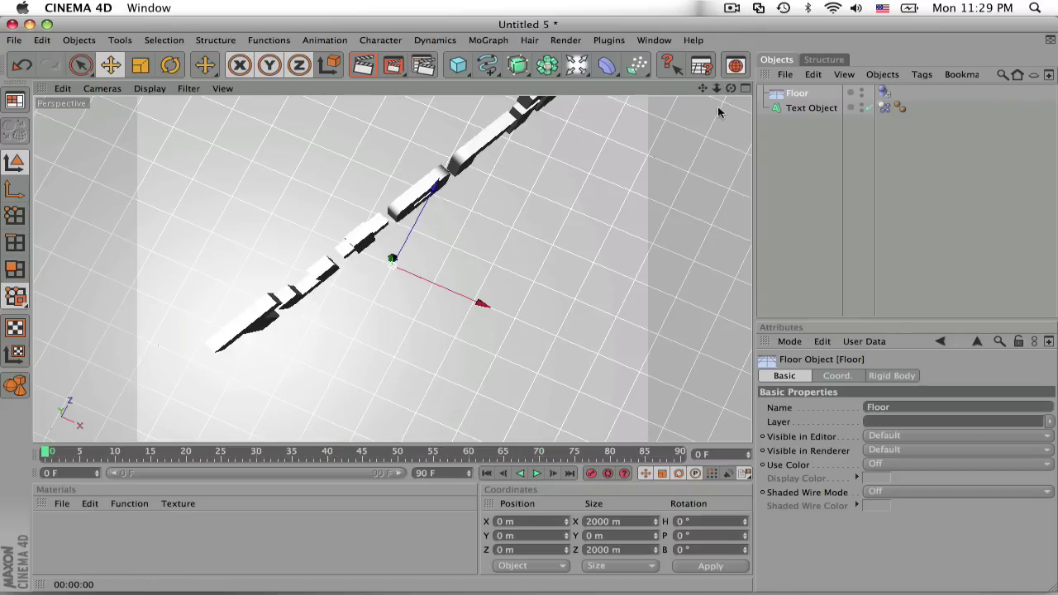
# Step: Play the simulation to frame 26 in a low view, frame the letters closer, and render a preview of the view
pyautogui.moveTo(731, 89)
pyautogui.mouseDown()
pyautogui.moveTo(730, 133)
pyautogui.moveTo(718, 82)
pyautogui.moveTo(719, 94)
pyautogui.mouseUp()
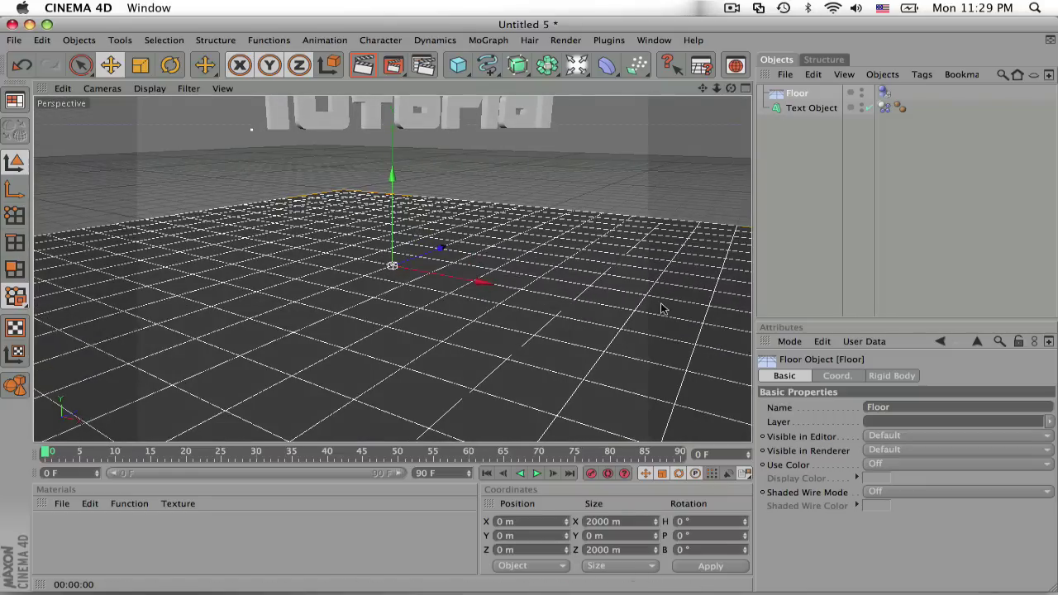
pyautogui.click(538, 475)
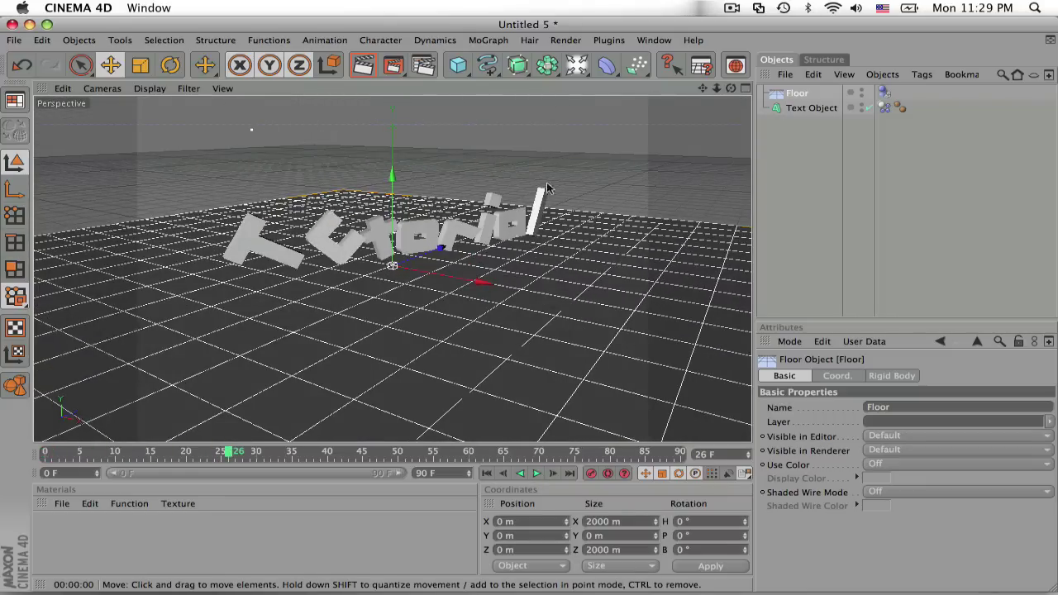
pyautogui.scroll(5, 553, 186)
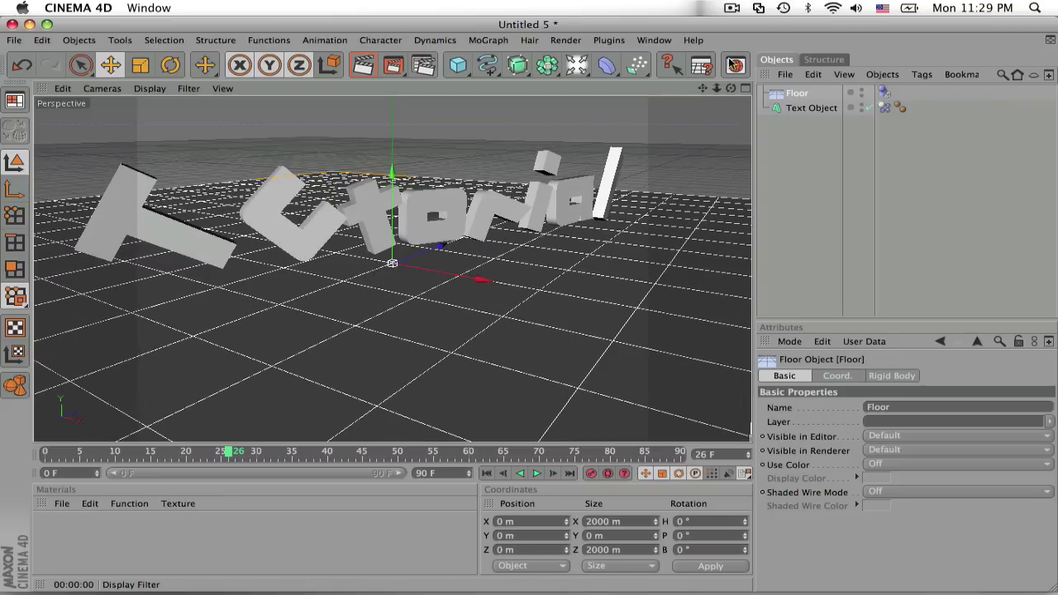
pyautogui.moveTo(702, 88); pyautogui.dragTo(731, 90)
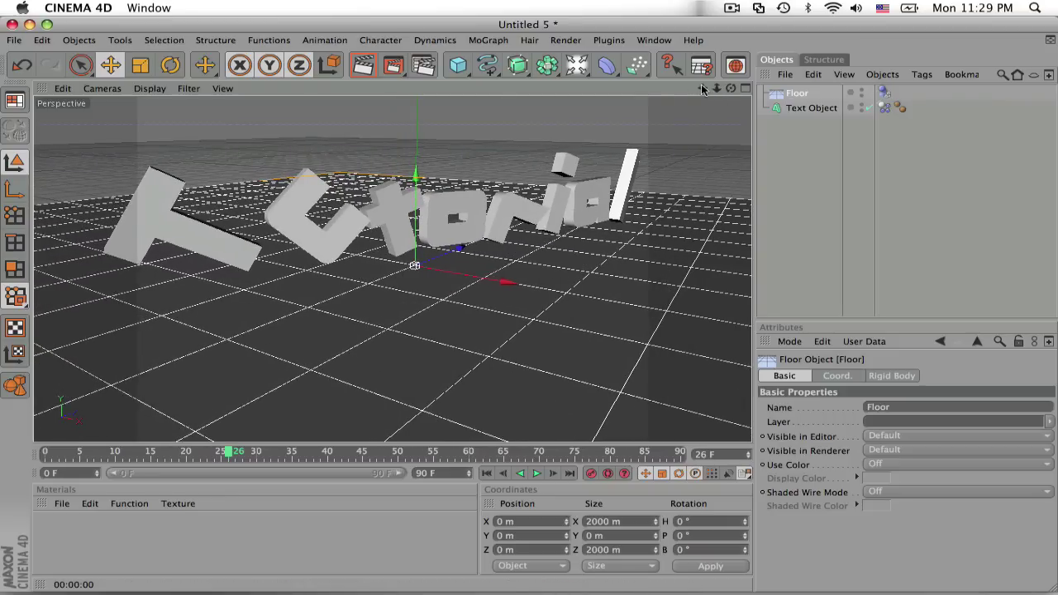
pyautogui.click(365, 65)
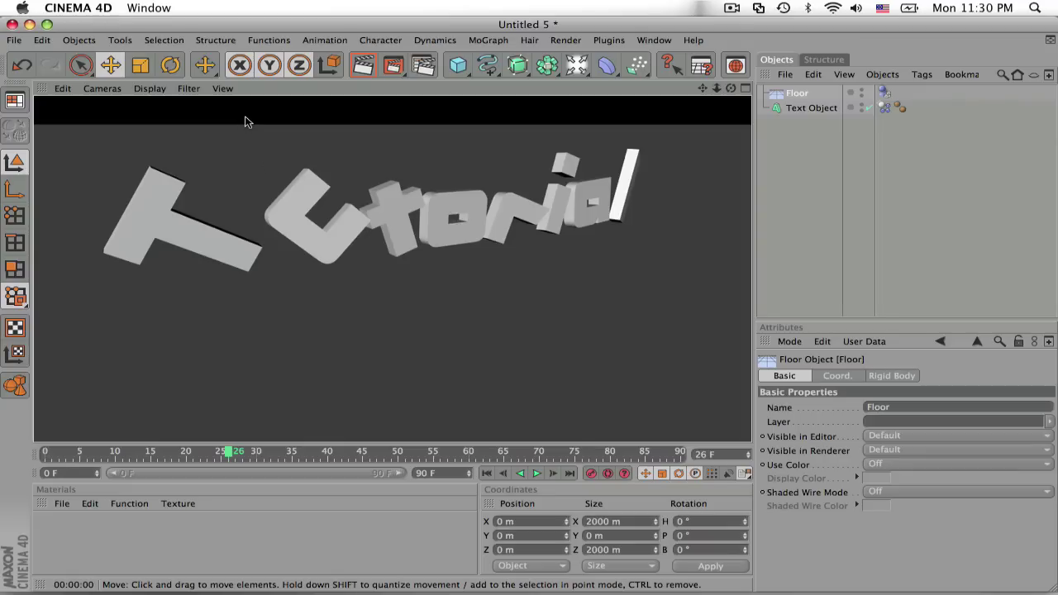
pyautogui.click(426, 506)
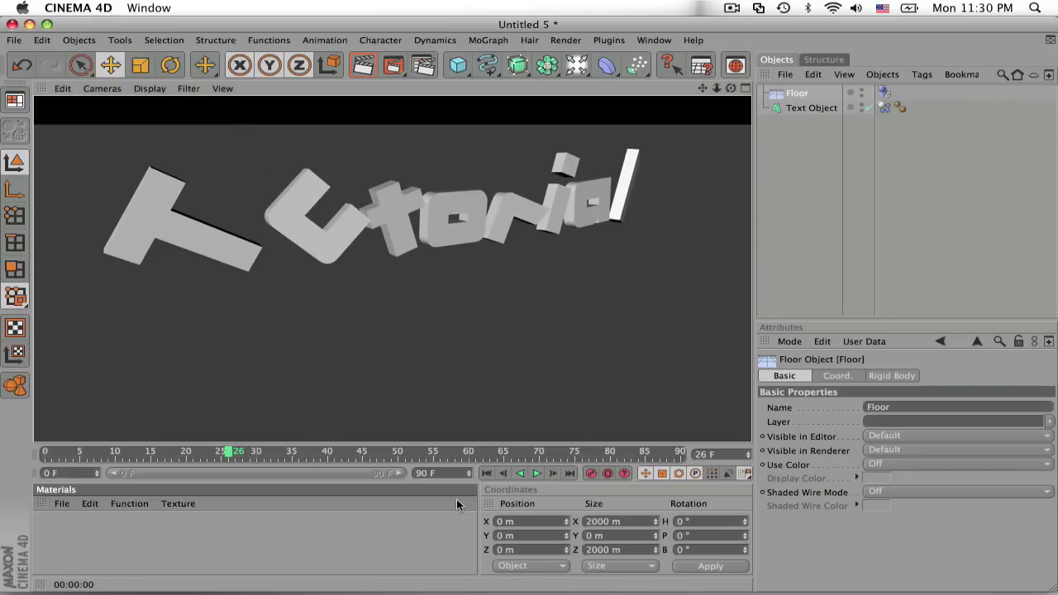
pyautogui.click(393, 547)
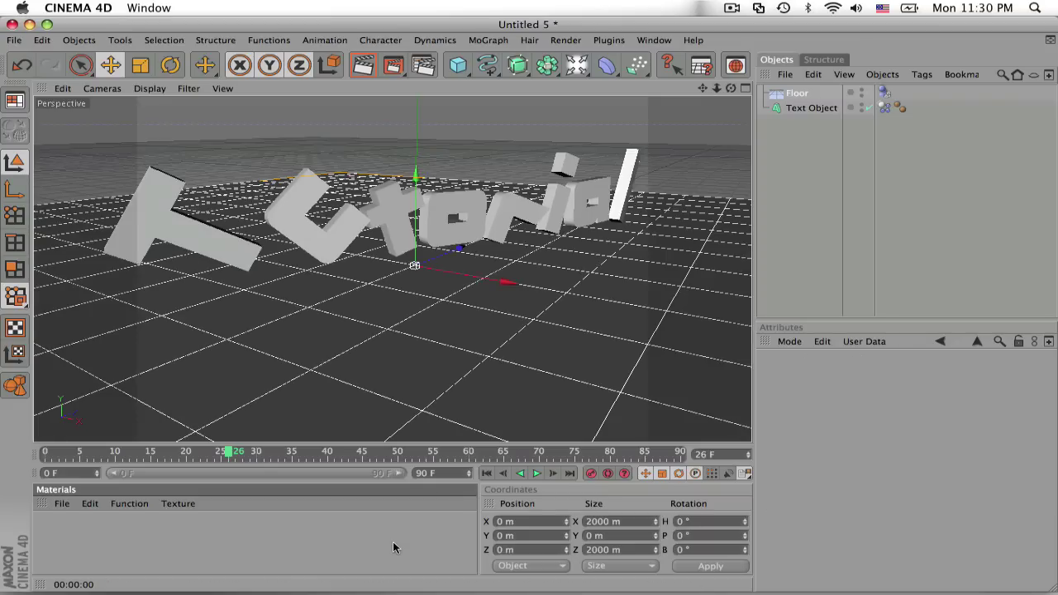
# Step: Create a new material and set its color to bright cyan, RGB 0, 233, 255
pyautogui.doubleClick(130, 544)
pyautogui.doubleClick(52, 526)
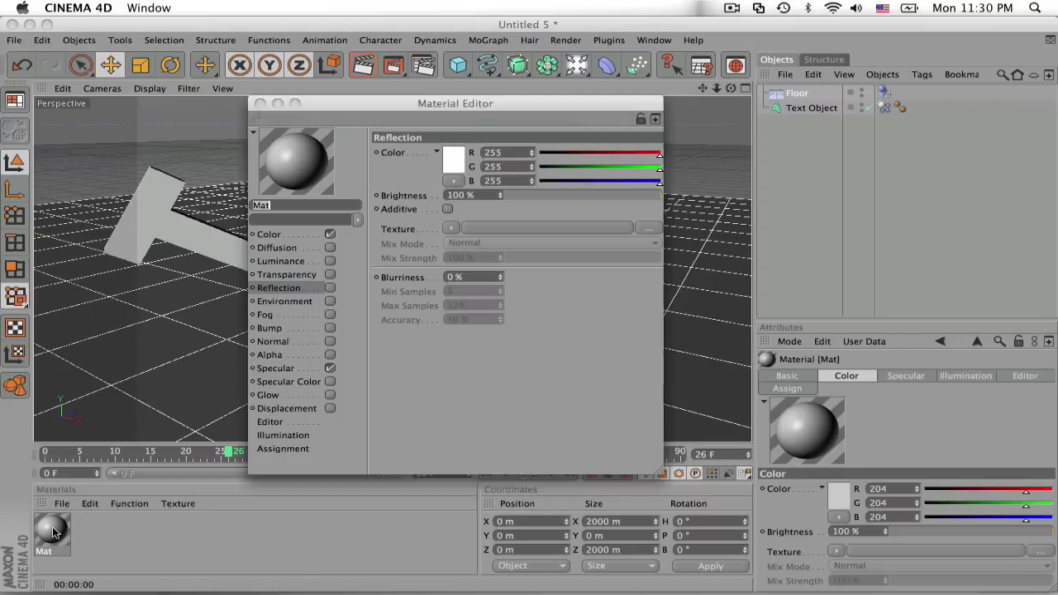
pyautogui.click(304, 233)
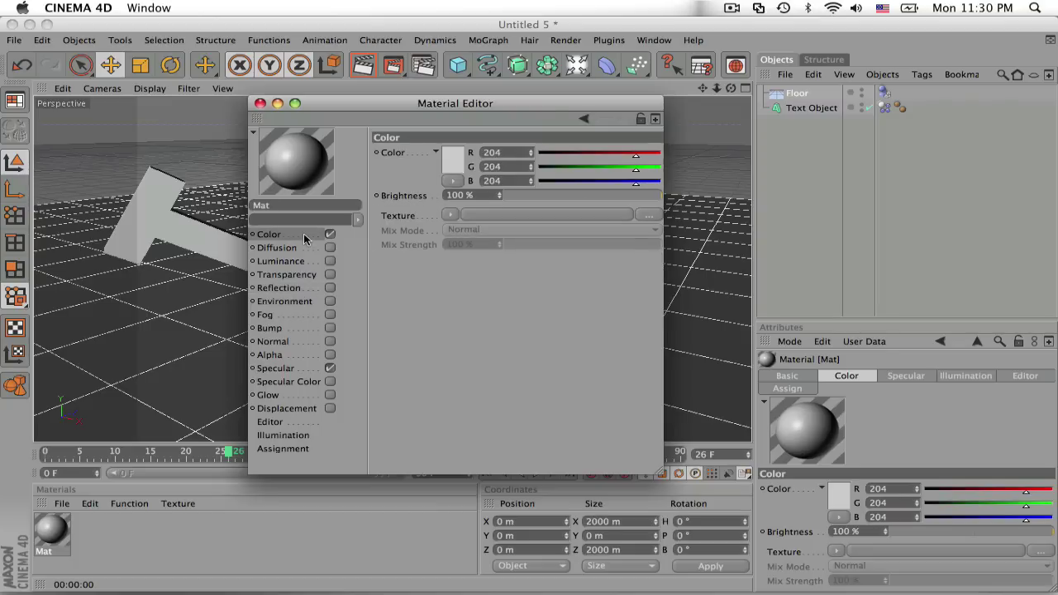
pyautogui.click(450, 160)
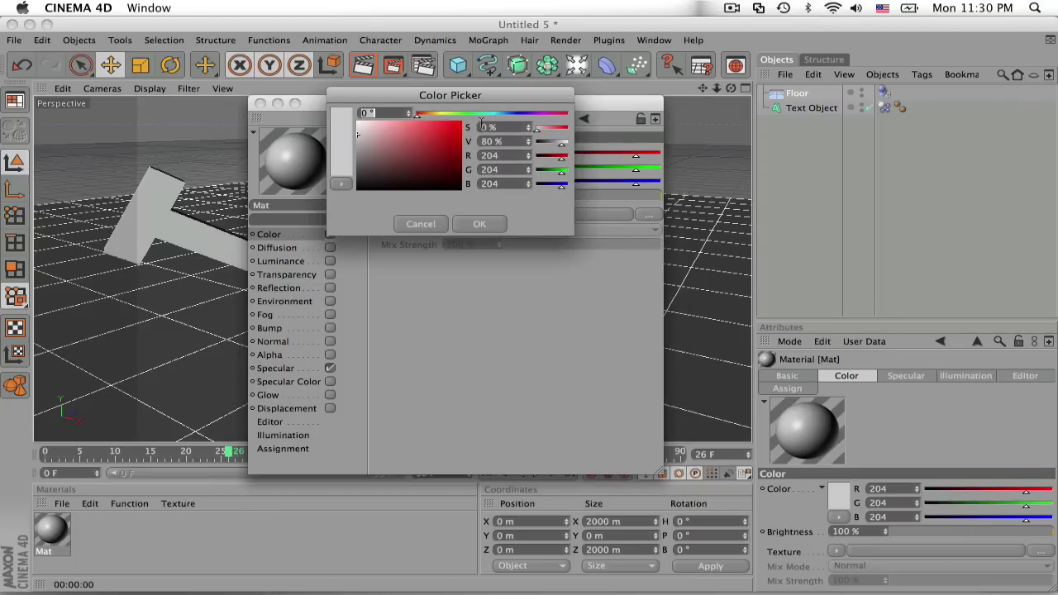
pyautogui.moveTo(483, 114); pyautogui.dragTo(529, 108)
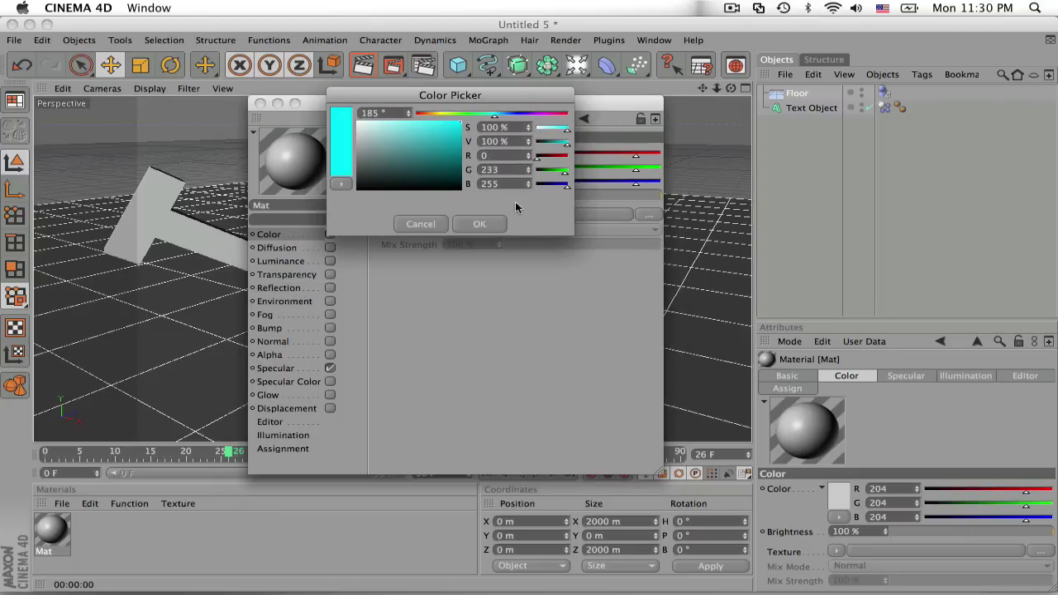
pyautogui.click(498, 222)
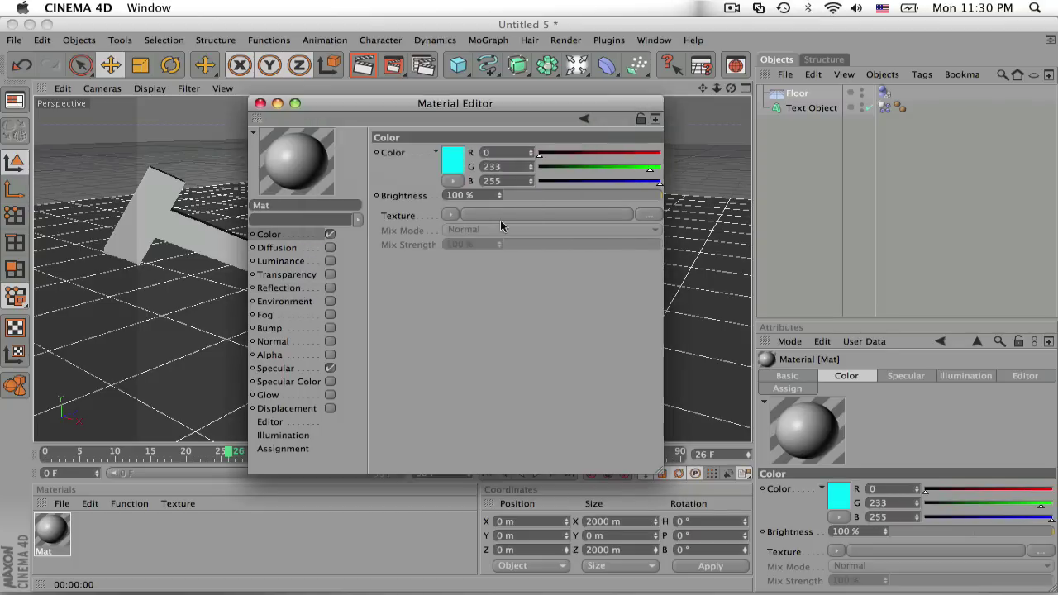
# Step: Enable the material's Reflection channel, load a Fresnel texture into it, and open the Fresnel shader's properties
pyautogui.click(330, 288)
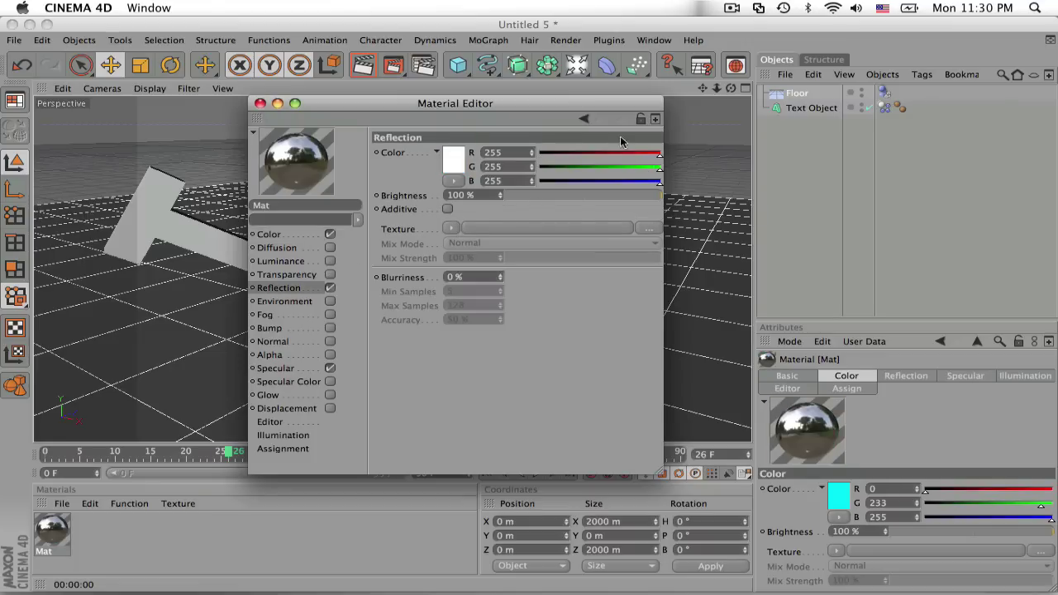
pyautogui.click(451, 229)
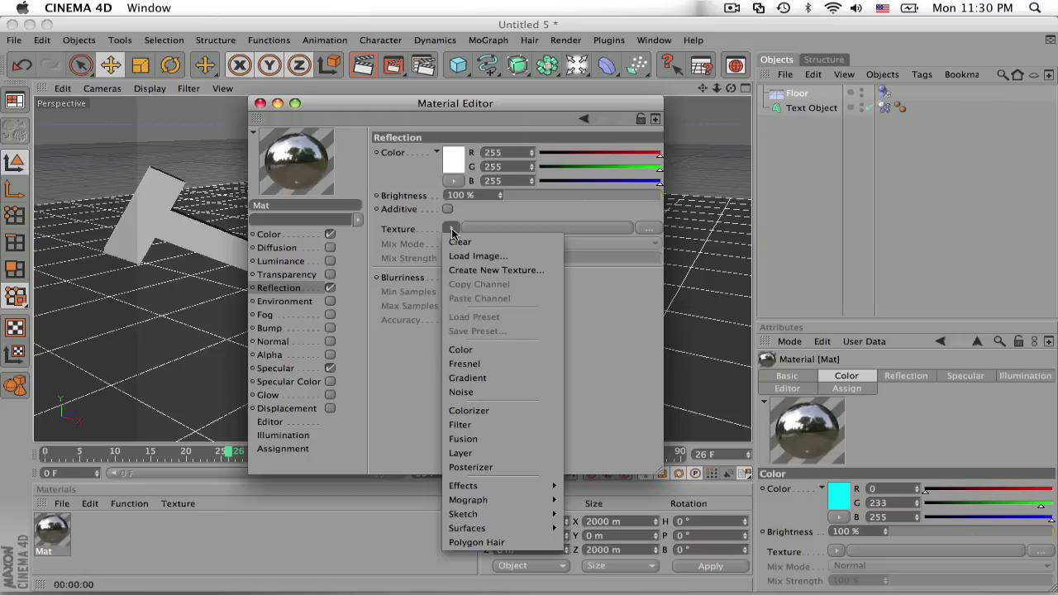
pyautogui.click(482, 363)
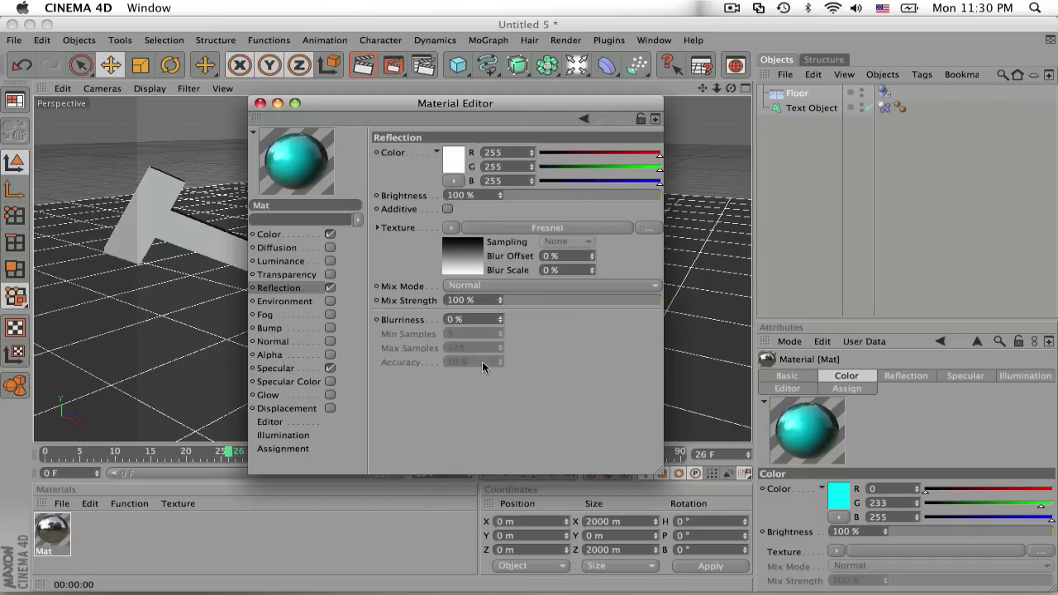
pyautogui.click(469, 252)
# Step: Try a grey of RGB 109, 109, 109 for the black knot of the Fresnel gradient, and set it back to black
pyautogui.moveTo(660, 272); pyautogui.dragTo(536, 277)
pyautogui.doubleClick(659, 273)
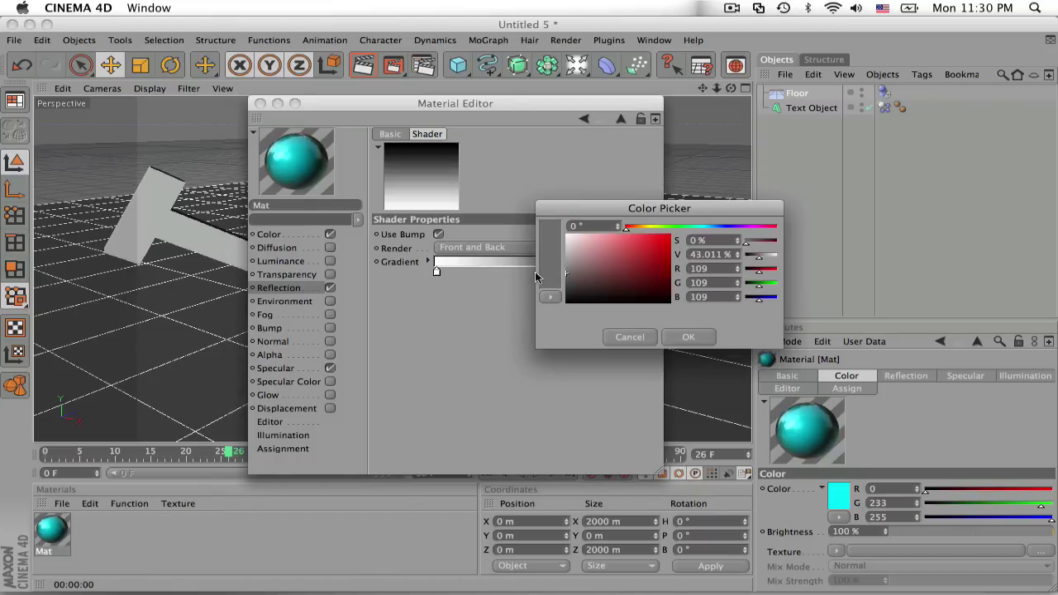
pyautogui.click(688, 336)
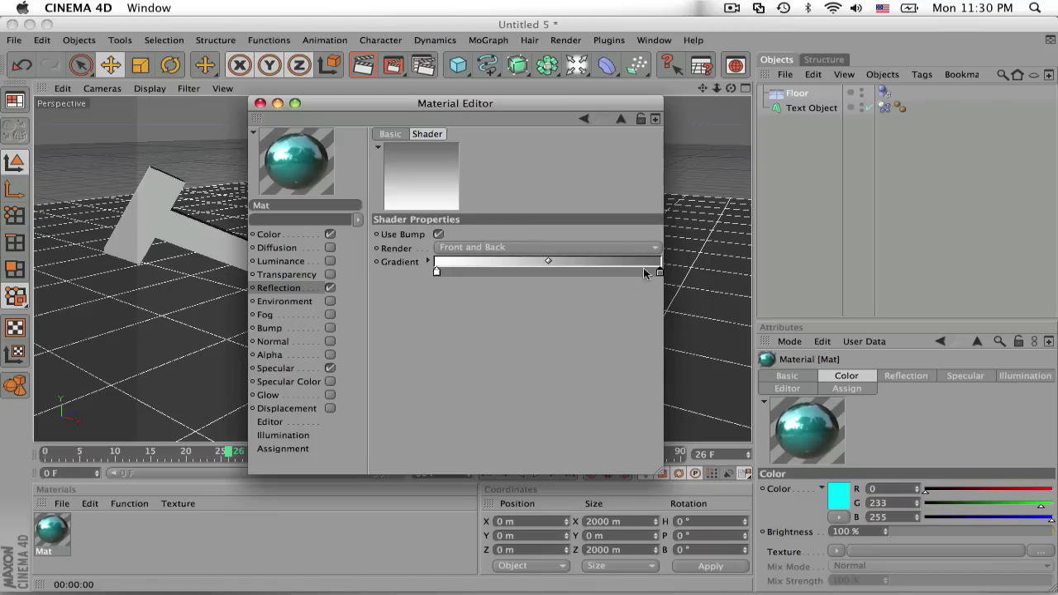
pyautogui.doubleClick(661, 272)
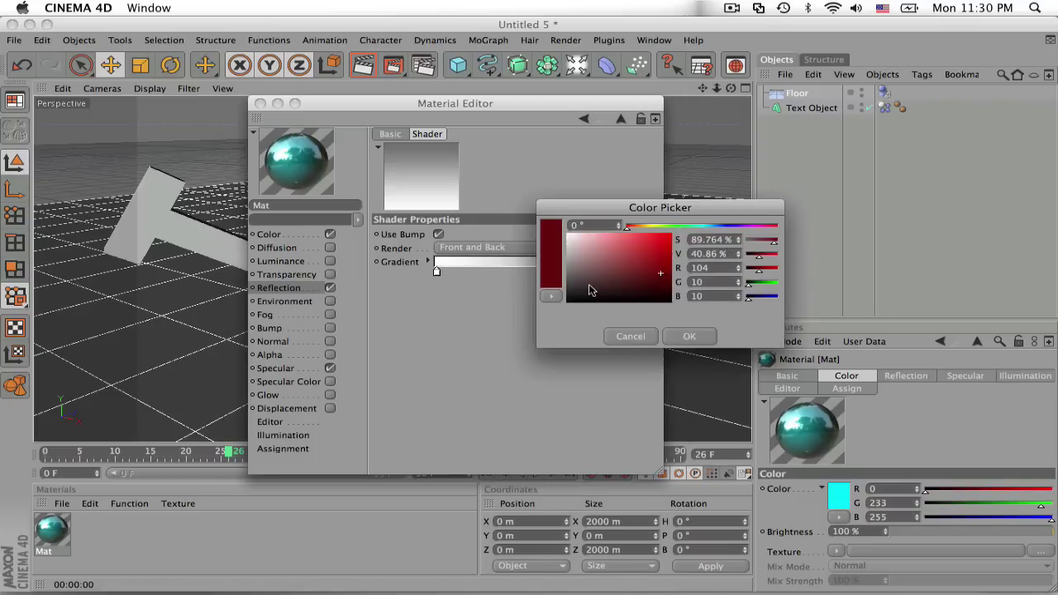
pyautogui.moveTo(593, 291); pyautogui.dragTo(520, 350)
pyautogui.click(678, 336)
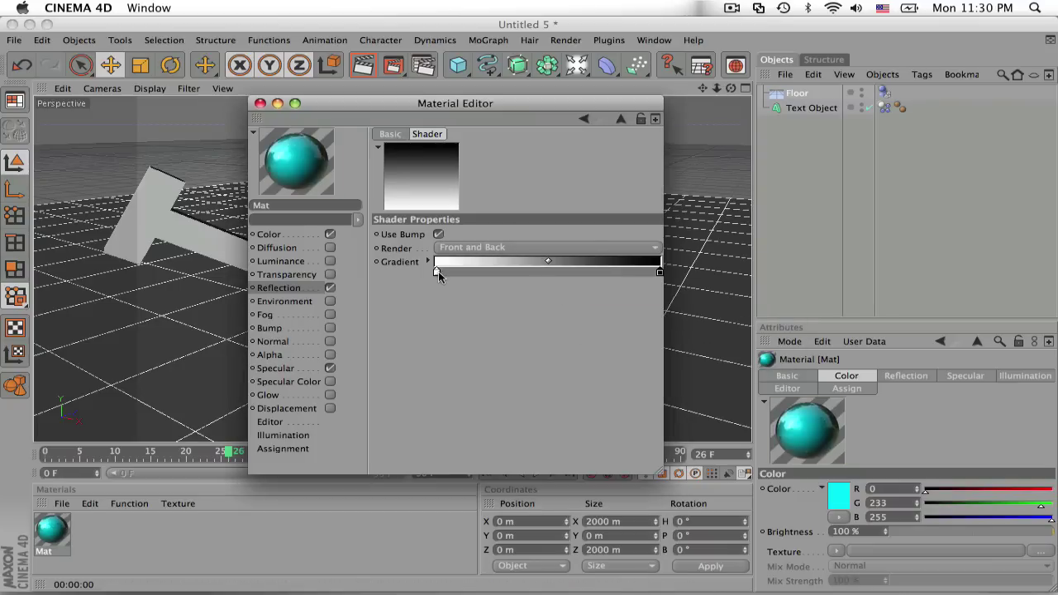
# Step: Add and reposition white knots near the white end of the Fresnel gradient, and close the Material Editor
pyautogui.moveTo(438, 271); pyautogui.dragTo(493, 268)
pyautogui.click(549, 268)
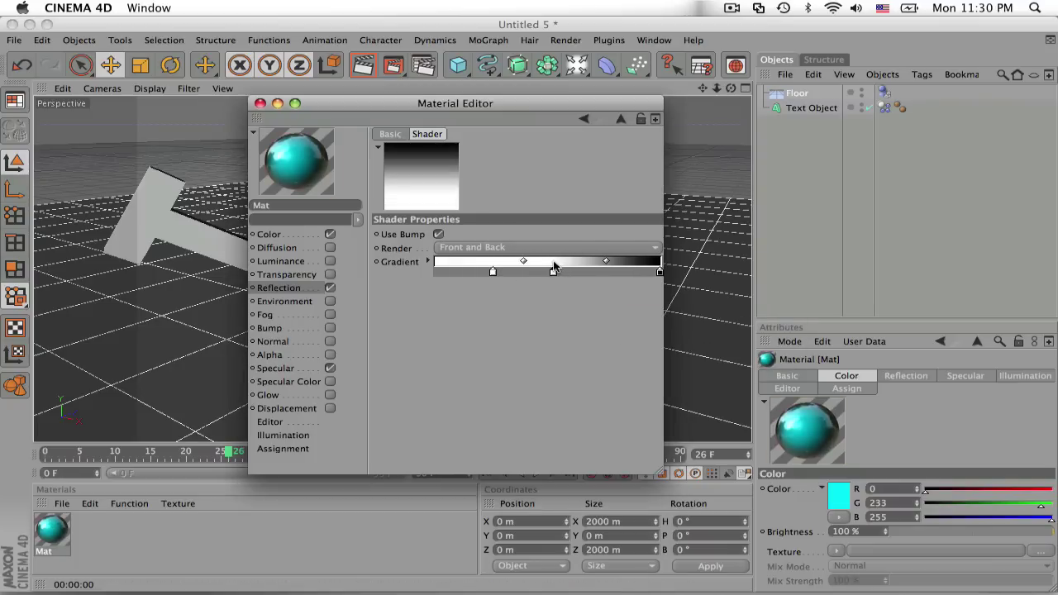
pyautogui.click(551, 270)
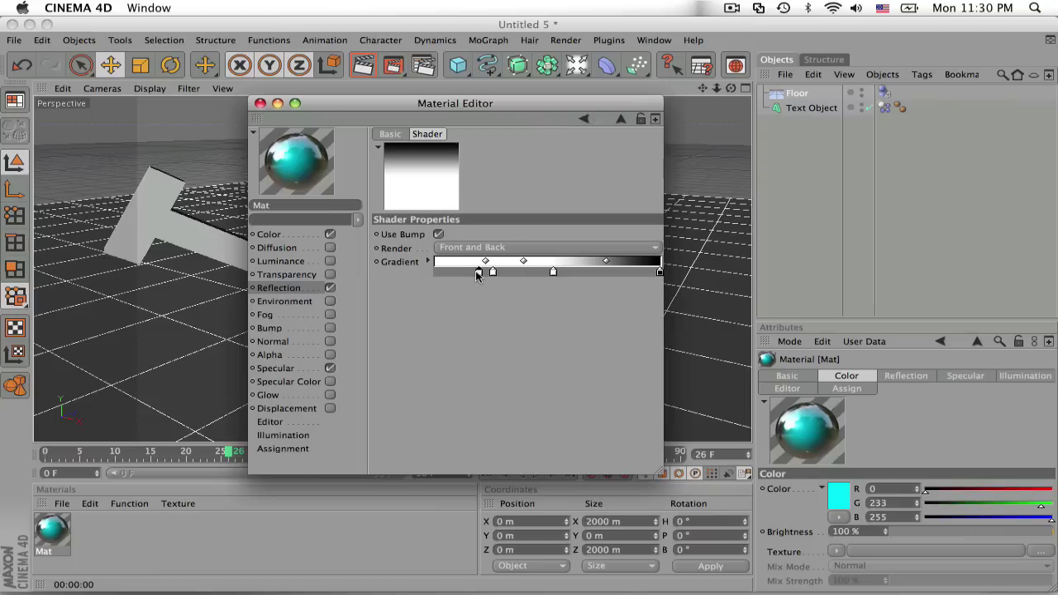
pyautogui.moveTo(477, 275)
pyautogui.mouseDown()
pyautogui.moveTo(438, 277)
pyautogui.moveTo(460, 275)
pyautogui.mouseUp()
pyautogui.moveTo(555, 275); pyautogui.dragTo(402, 278)
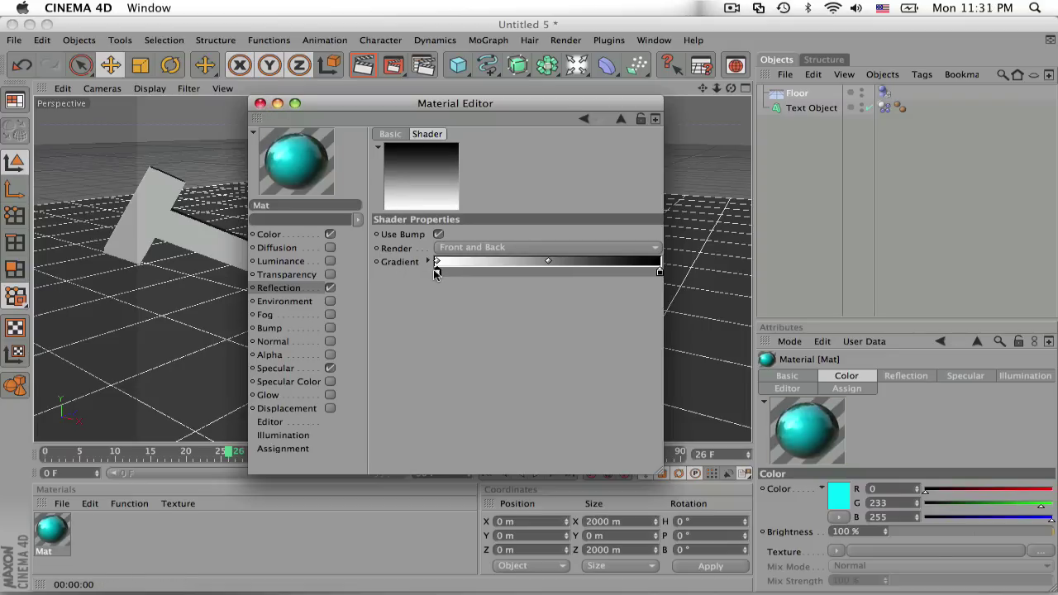
pyautogui.moveTo(448, 271); pyautogui.dragTo(471, 272)
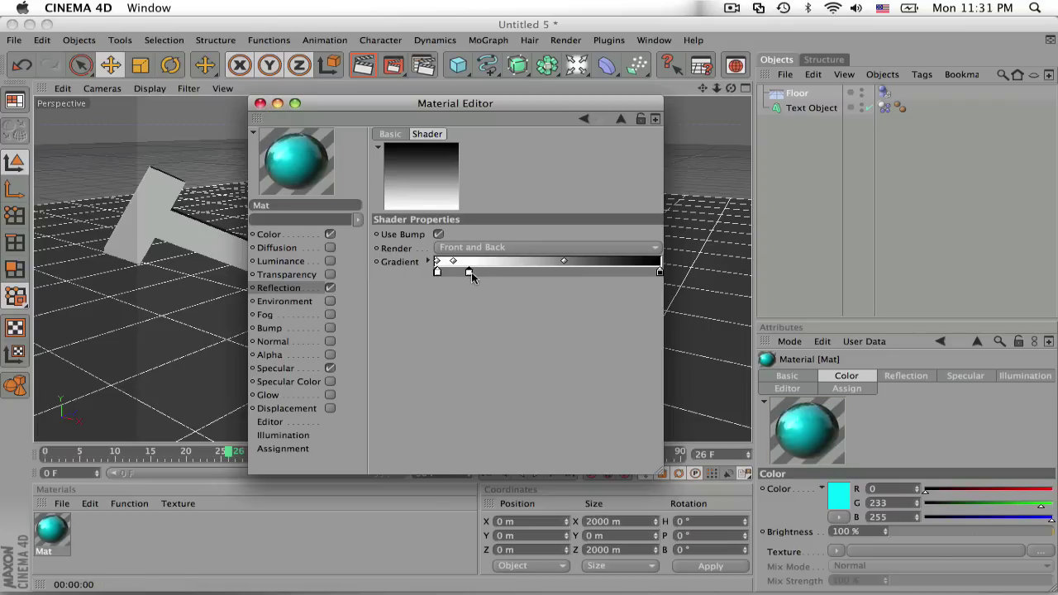
pyautogui.click(260, 104)
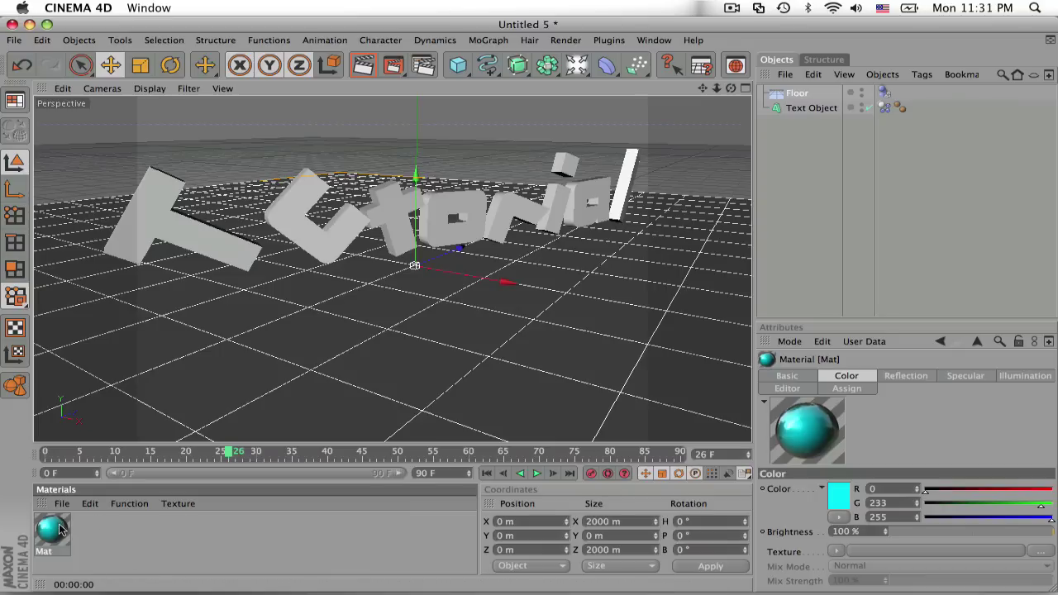
# Step: Apply the cyan reflective material to the Text Object and render the view to check it
pyautogui.moveTo(62, 529); pyautogui.dragTo(788, 114)
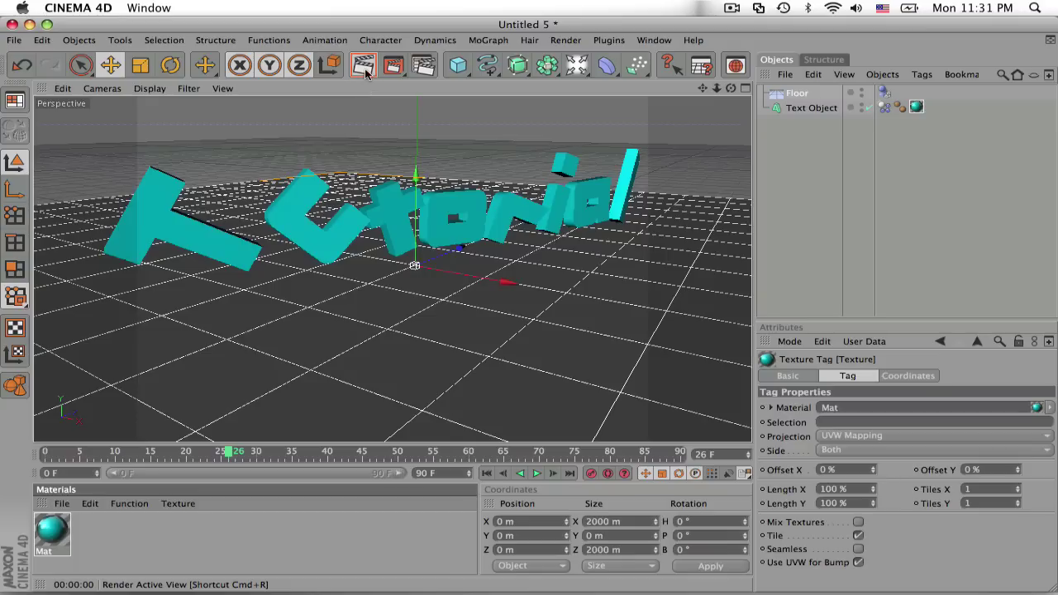
pyautogui.click(365, 66)
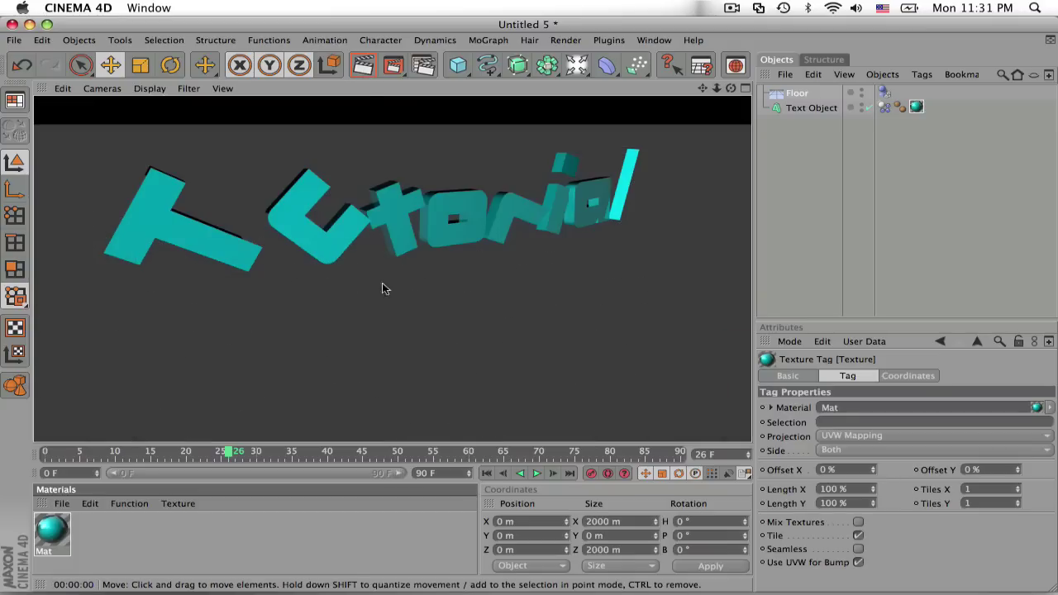
pyautogui.click(731, 88)
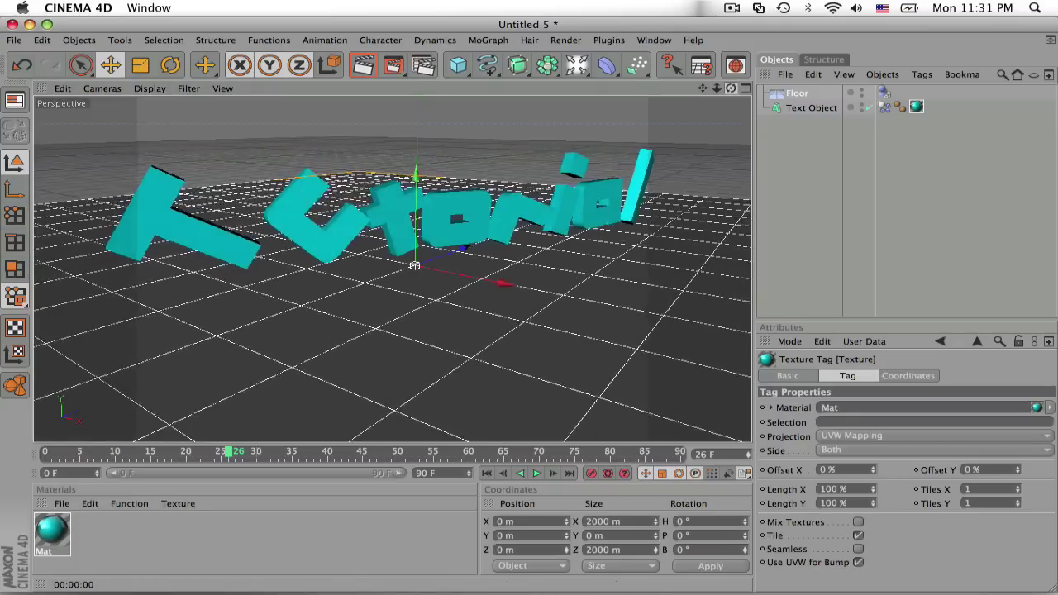
pyautogui.click(286, 514)
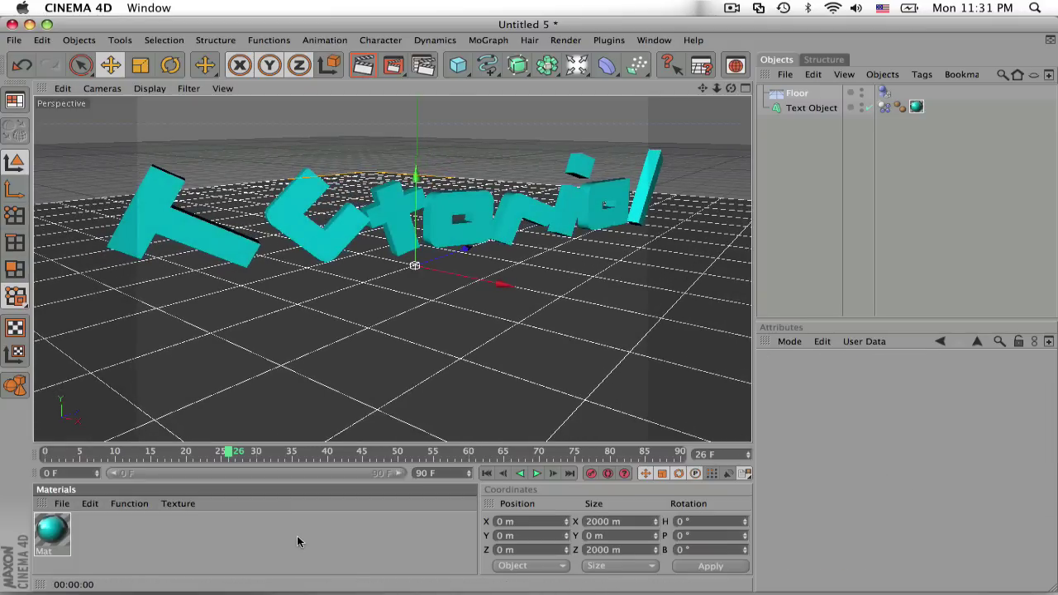
# Step: Add a cube around the scene and set its X, Y and Z sizes to 5000 m each
pyautogui.click(458, 64)
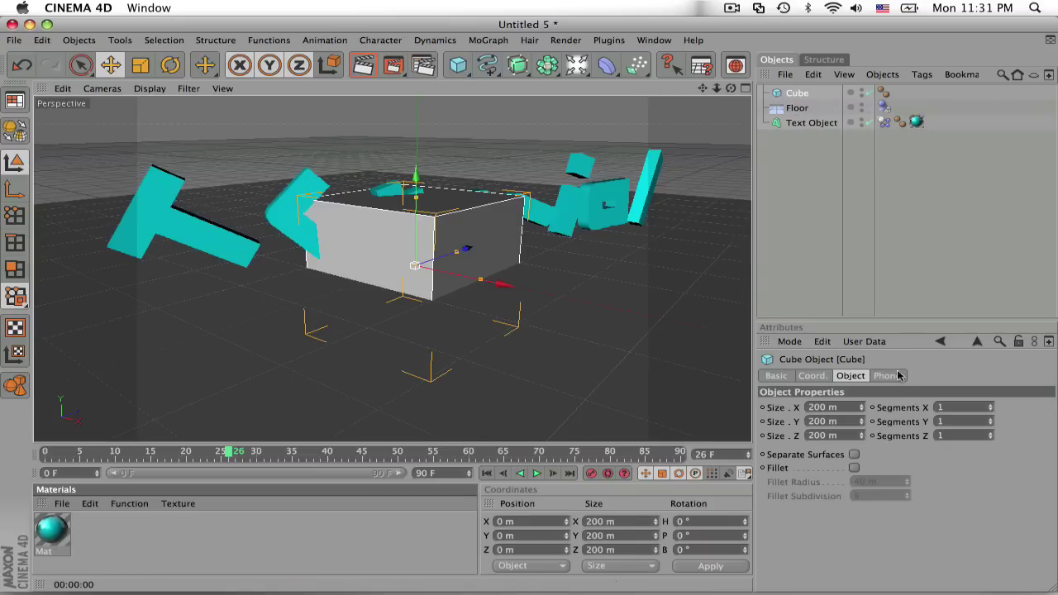
pyautogui.click(816, 407)
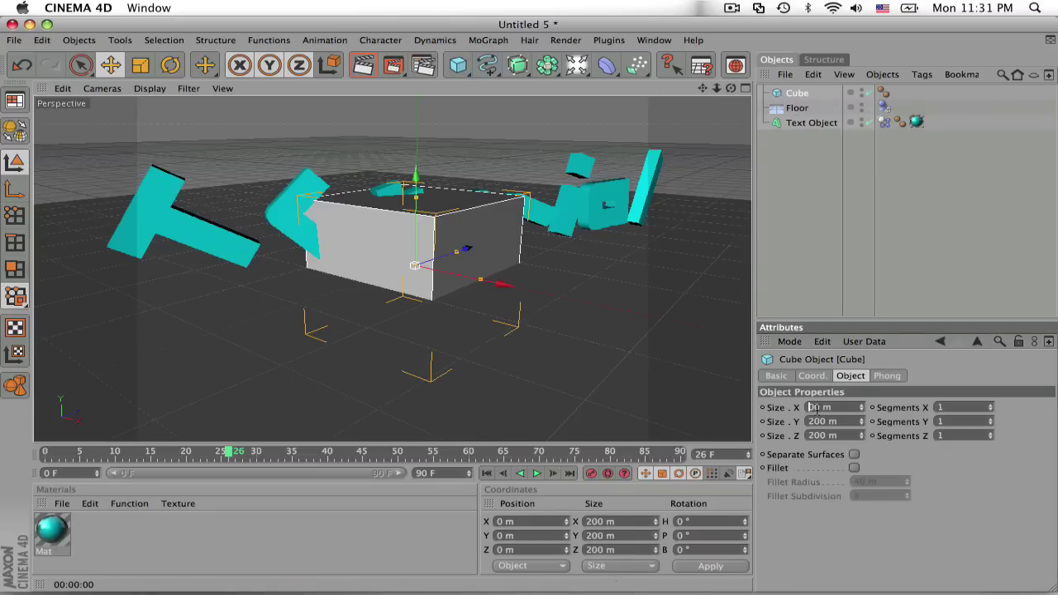
pyautogui.click(811, 421)
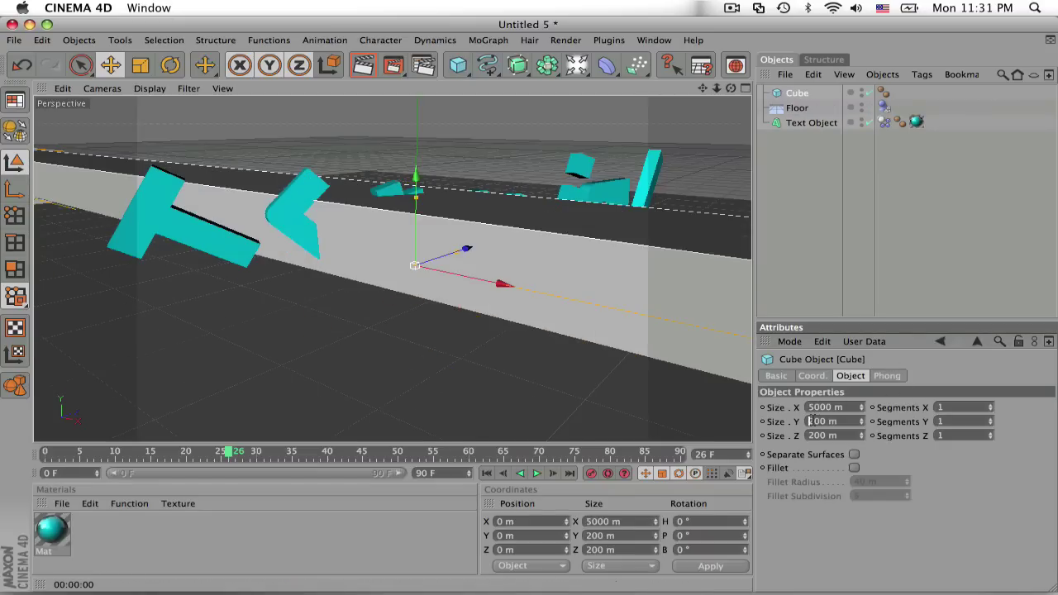
pyautogui.write('5000')
pyautogui.click(813, 436)
pyautogui.write('50')
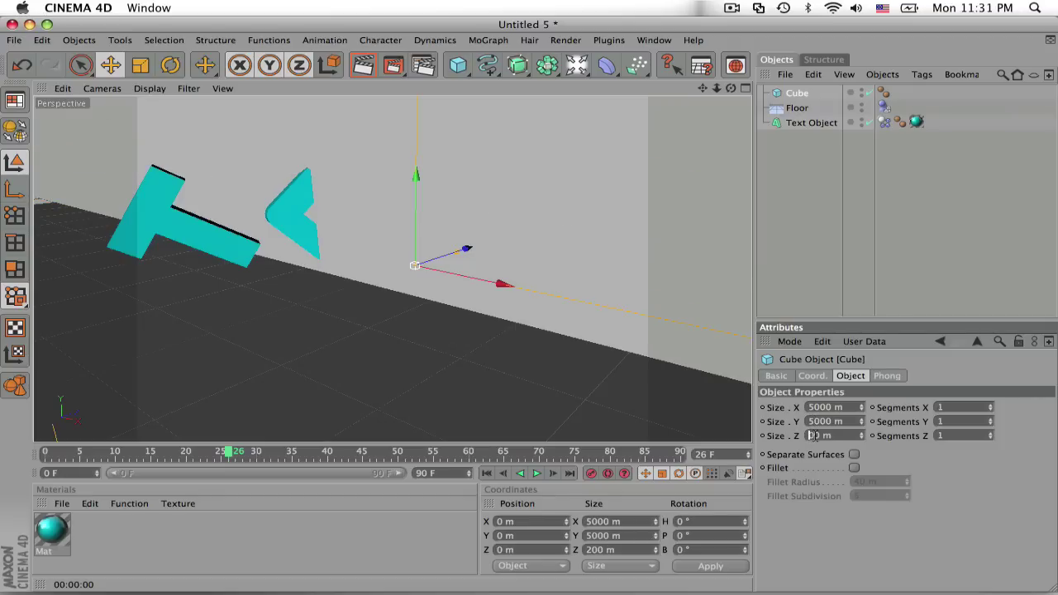
pyautogui.write('00')
pyautogui.click(944, 460)
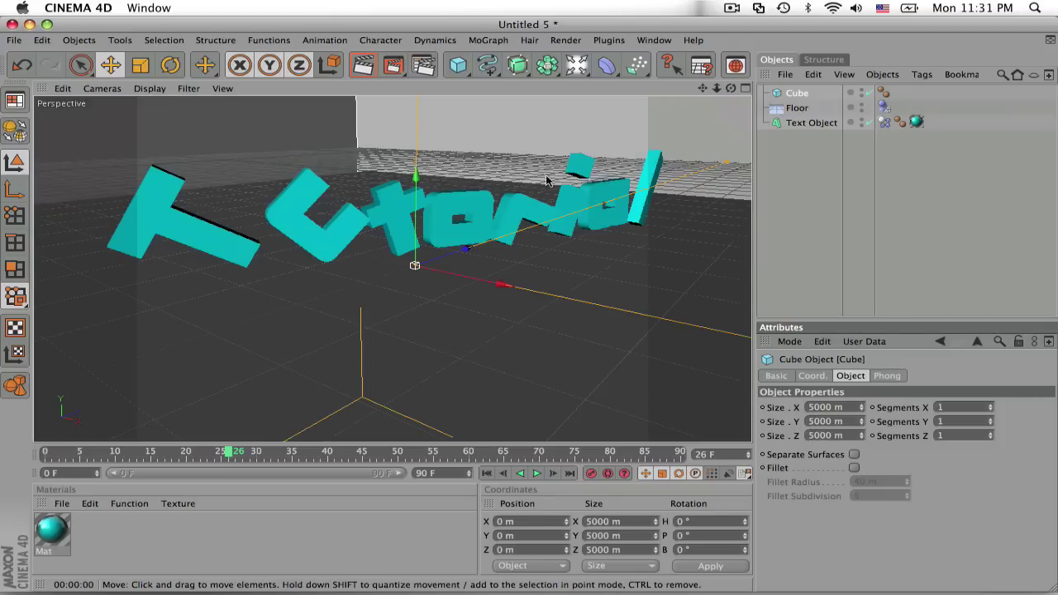
# Step: Move the cube to about X 2073 m and Z -1605 m around the text, and render the view to check it
pyautogui.moveTo(497, 285); pyautogui.dragTo(630, 313)
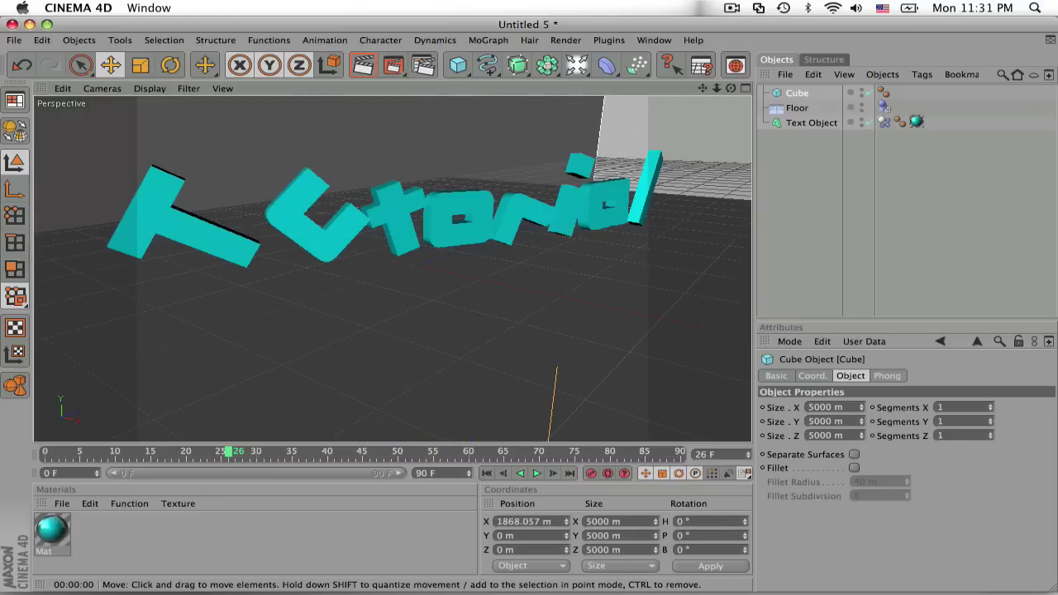
pyautogui.scroll(-5, 669, 281)
pyautogui.scroll(2, 669, 281)
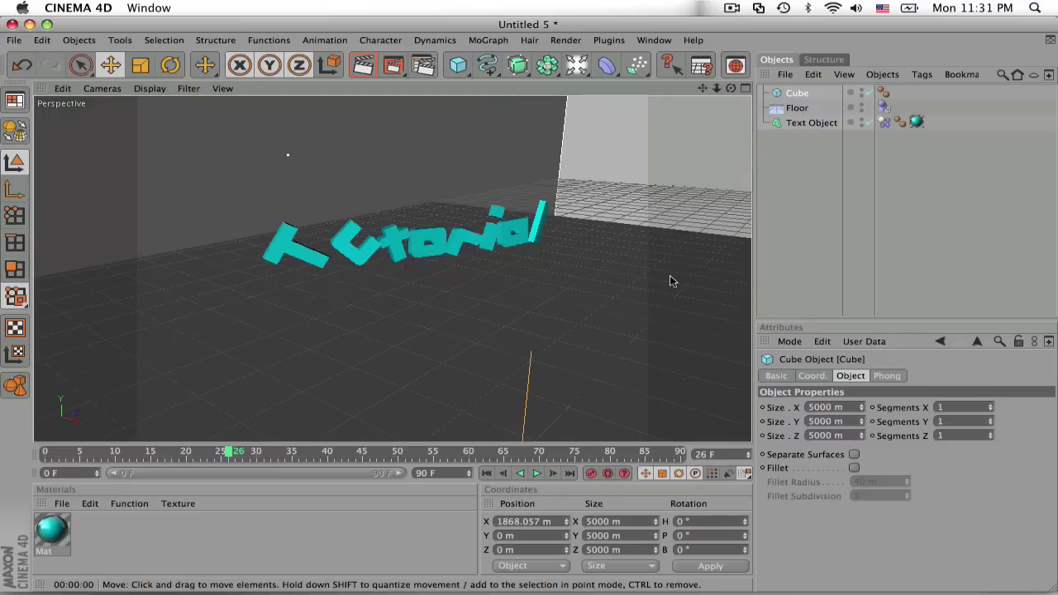
pyautogui.scroll(-5, 669, 281)
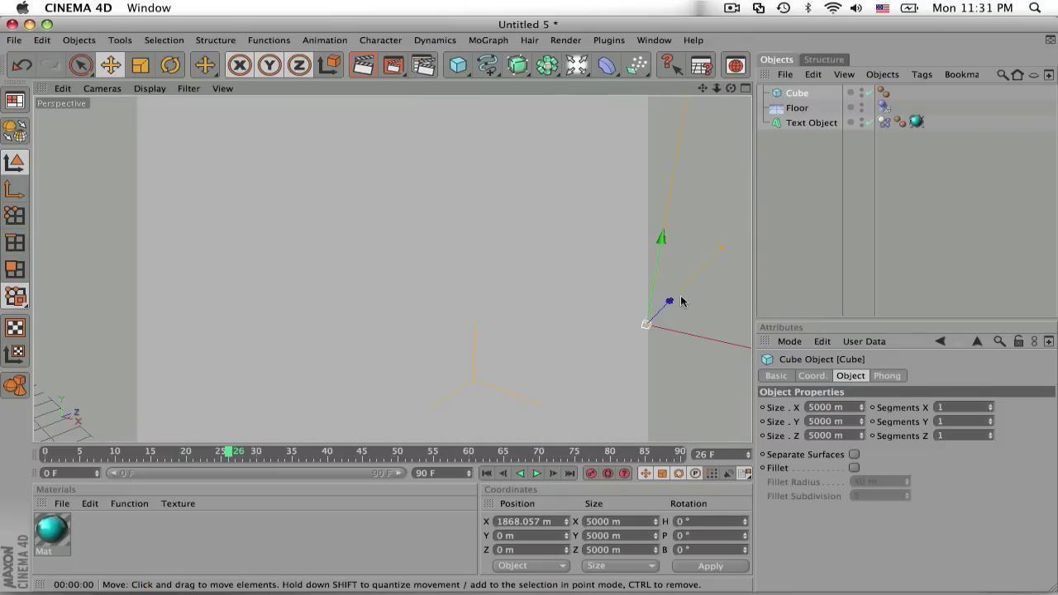
pyautogui.moveTo(653, 318); pyautogui.dragTo(650, 324)
pyautogui.moveTo(529, 429); pyautogui.dragTo(487, 405)
pyautogui.scroll(5, 410, 315)
pyautogui.scroll(2, 410, 315)
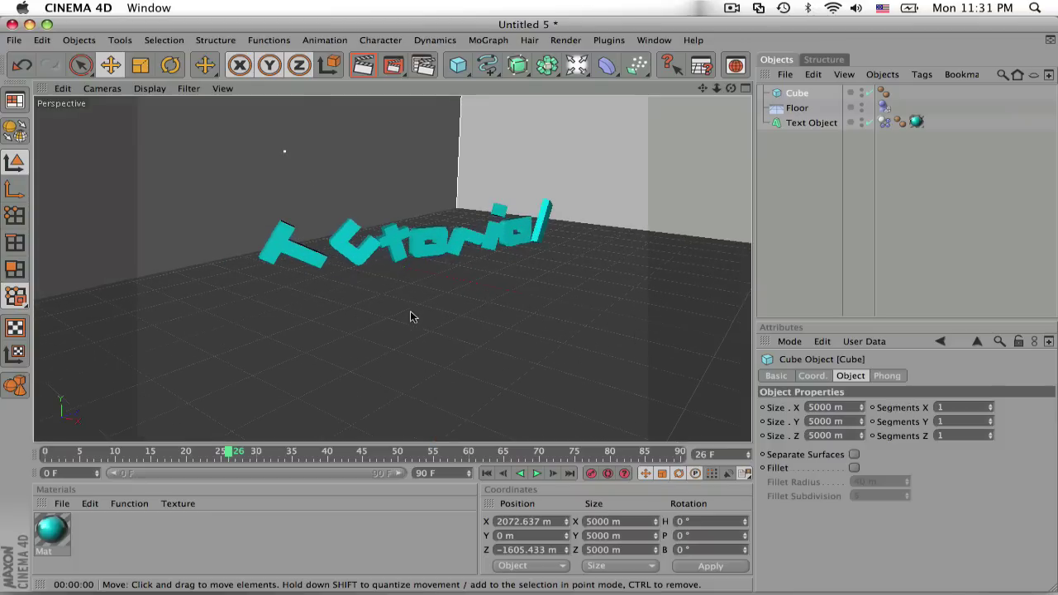
pyautogui.click(362, 70)
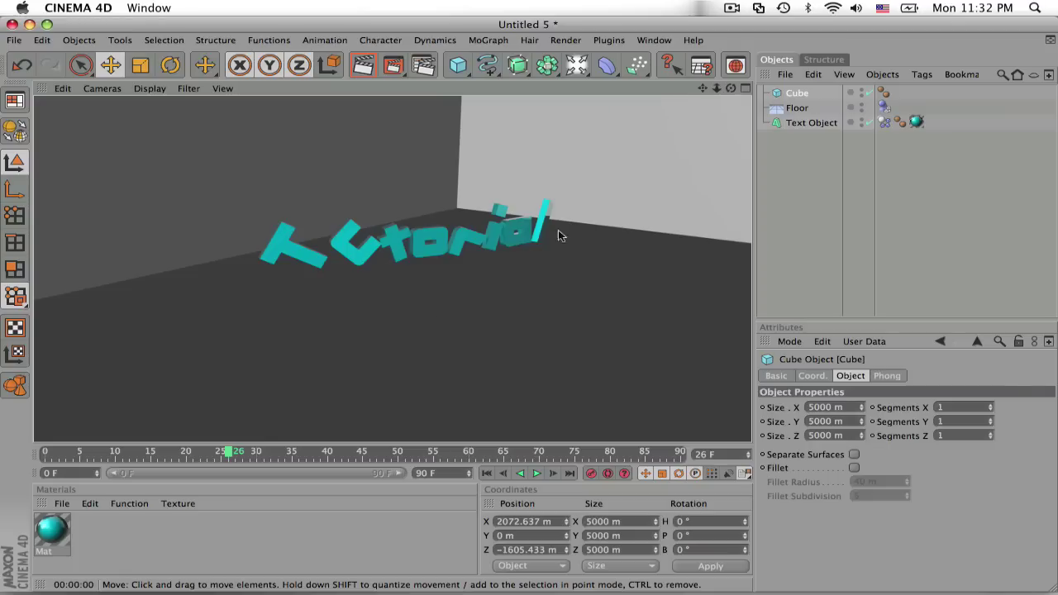
pyautogui.scroll(4, 601, 165)
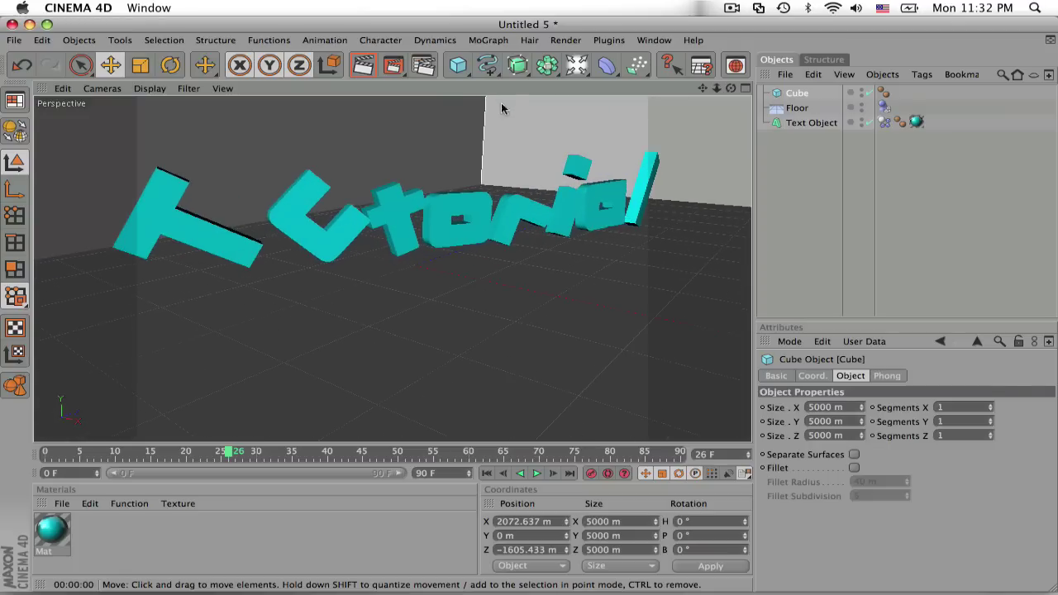
# Step: Add a light, raise it above the floor at about X 953 m, Y 1661 m, Z -944 m, and render the view
pyautogui.scroll(-4, 406, 253)
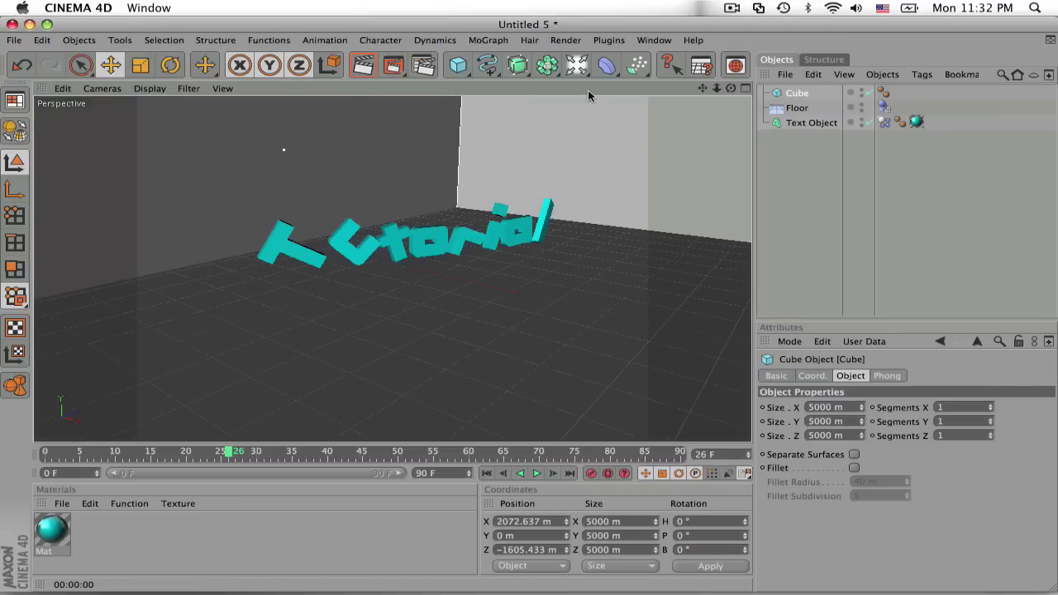
pyautogui.moveTo(581, 71); pyautogui.dragTo(628, 76)
pyautogui.moveTo(417, 270); pyautogui.dragTo(460, 424)
pyautogui.scroll(-5, 603, 307)
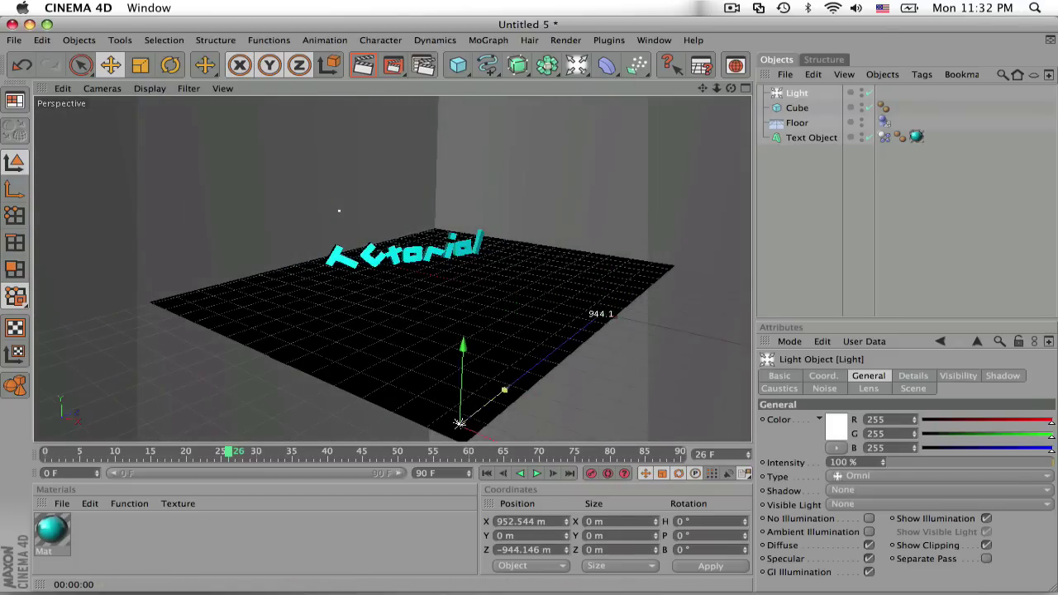
pyautogui.moveTo(463, 362); pyautogui.dragTo(463, 239)
pyautogui.moveTo(463, 366); pyautogui.dragTo(463, 361)
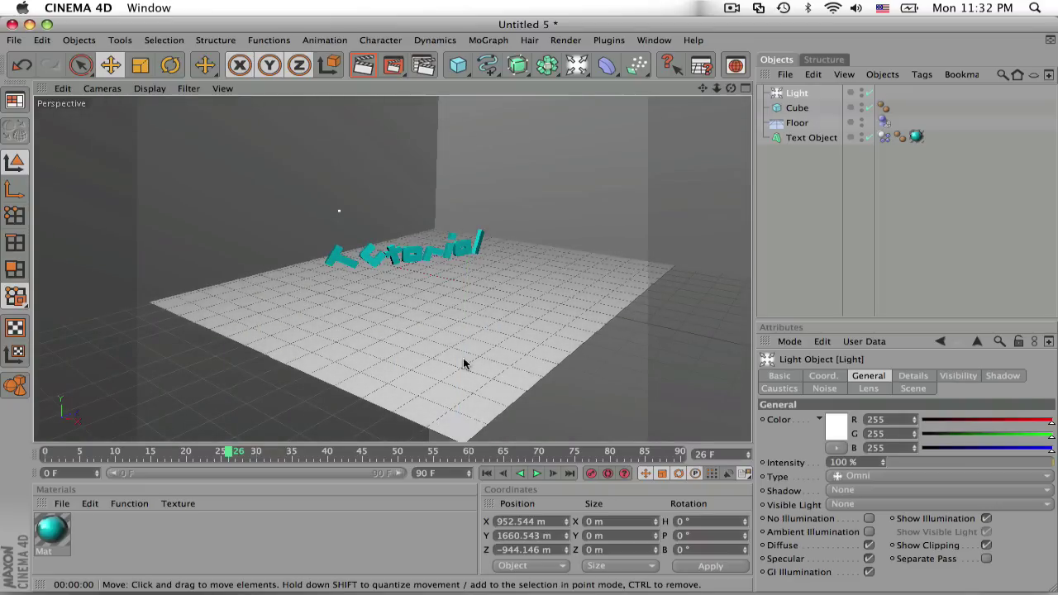
pyautogui.scroll(5, 442, 314)
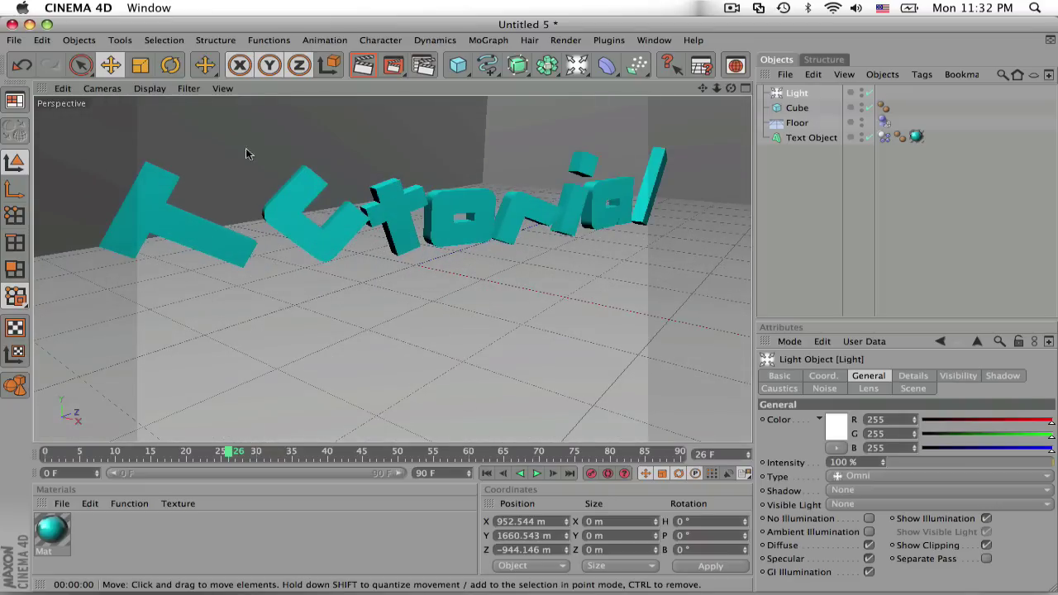
pyautogui.click(357, 71)
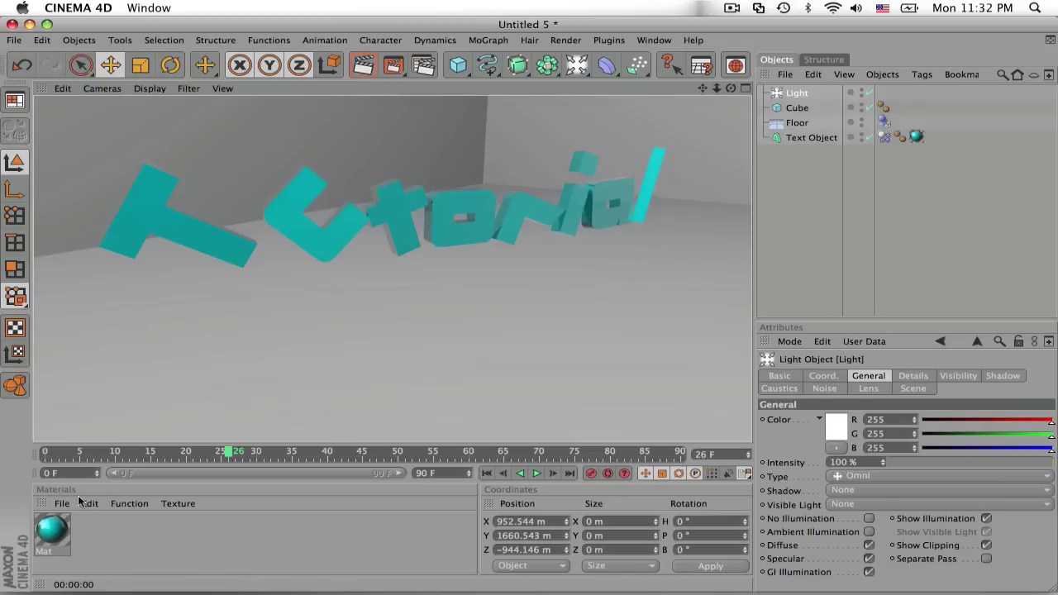
# Step: Change the text material's colour to a near-black grey of RGB 24, 24, 24 and render the view to check it
pyautogui.doubleClick(52, 529)
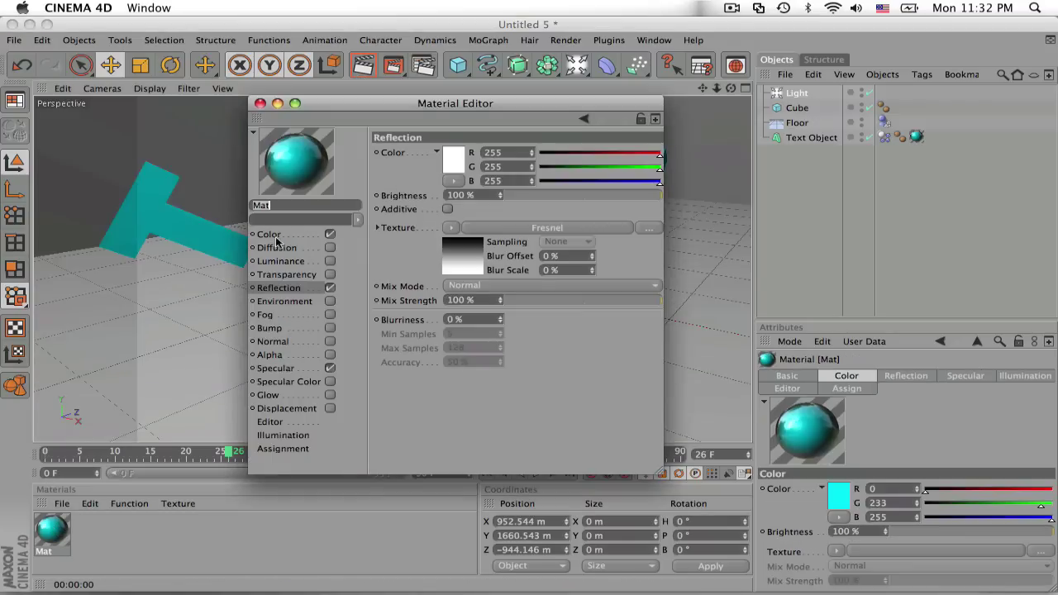
pyautogui.click(270, 235)
pyautogui.click(455, 169)
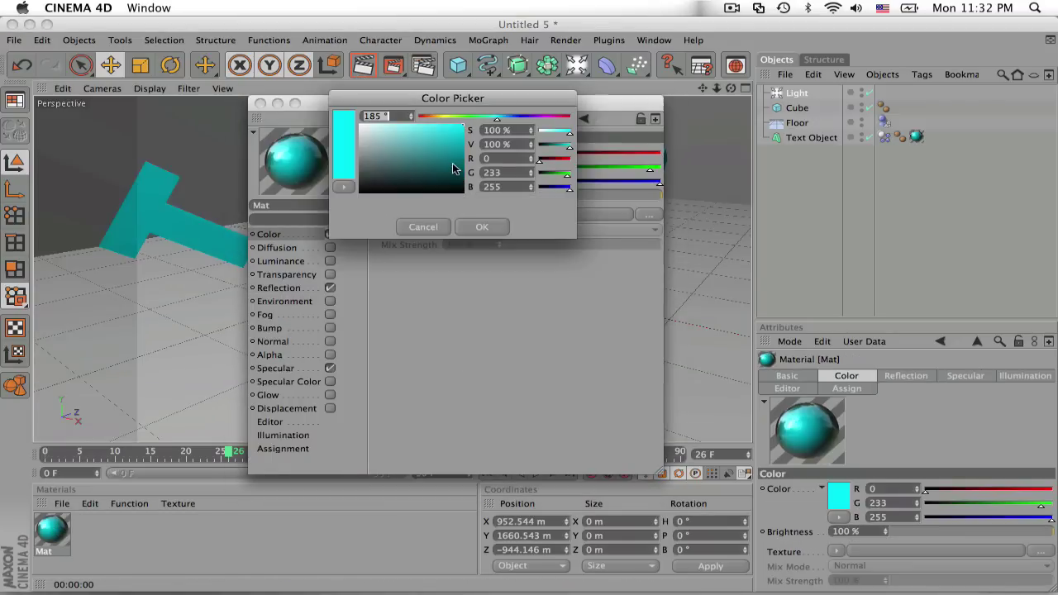
pyautogui.moveTo(454, 169); pyautogui.dragTo(388, 236)
pyautogui.moveTo(363, 176)
pyautogui.mouseDown()
pyautogui.moveTo(371, 179)
pyautogui.moveTo(355, 187)
pyautogui.mouseUp()
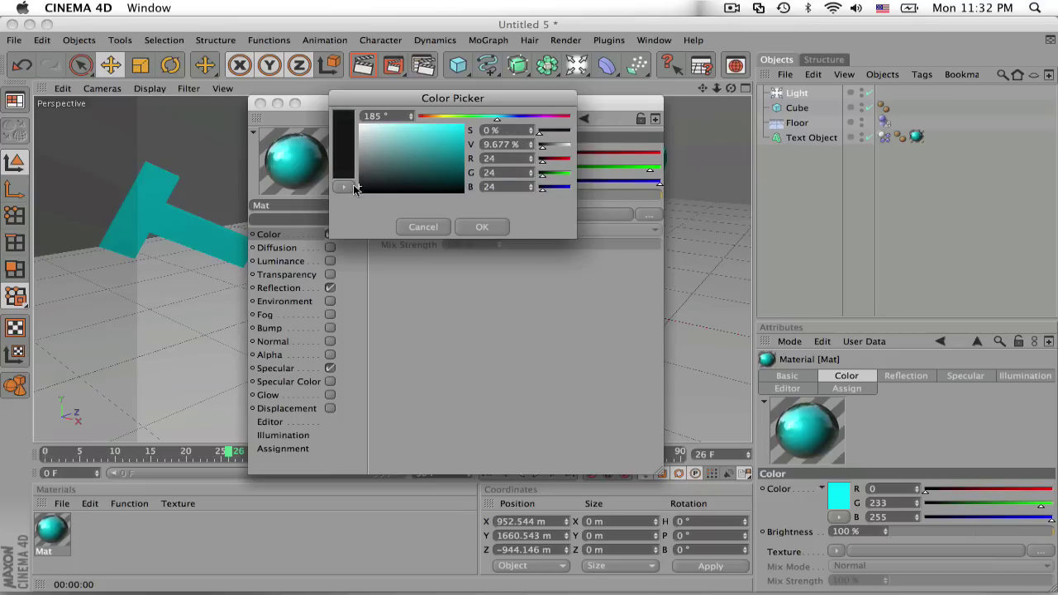
pyautogui.click(481, 227)
pyautogui.click(260, 104)
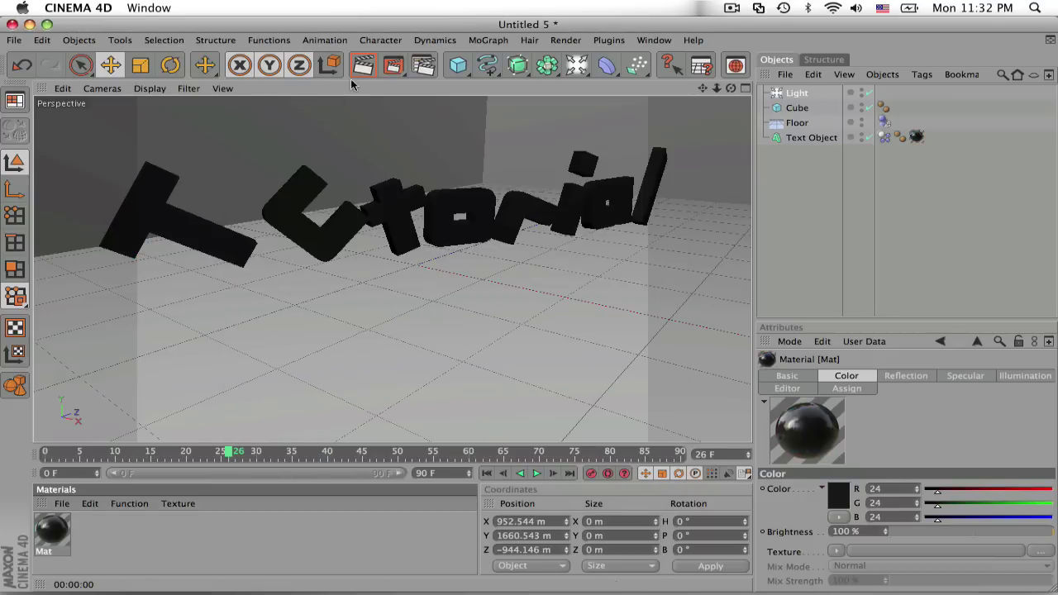
pyautogui.click(361, 71)
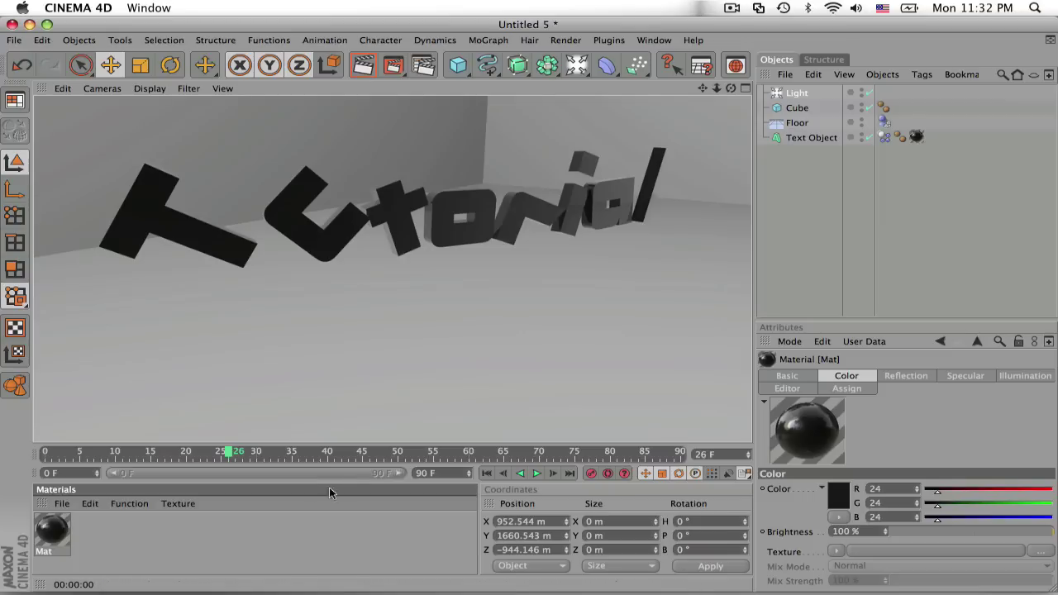
pyautogui.moveTo(730, 89)
pyautogui.mouseDown()
pyautogui.moveTo(695, 96)
pyautogui.moveTo(712, 93)
pyautogui.mouseUp()
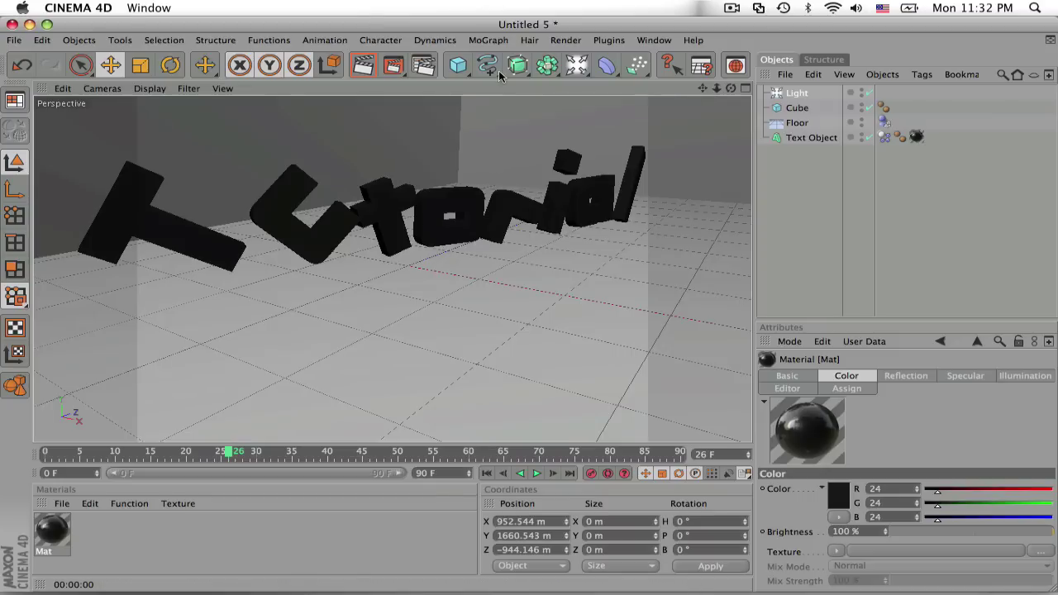
# Step: Open the Render Settings and set the output size to 1280 x 720 pixels
pyautogui.click(568, 41)
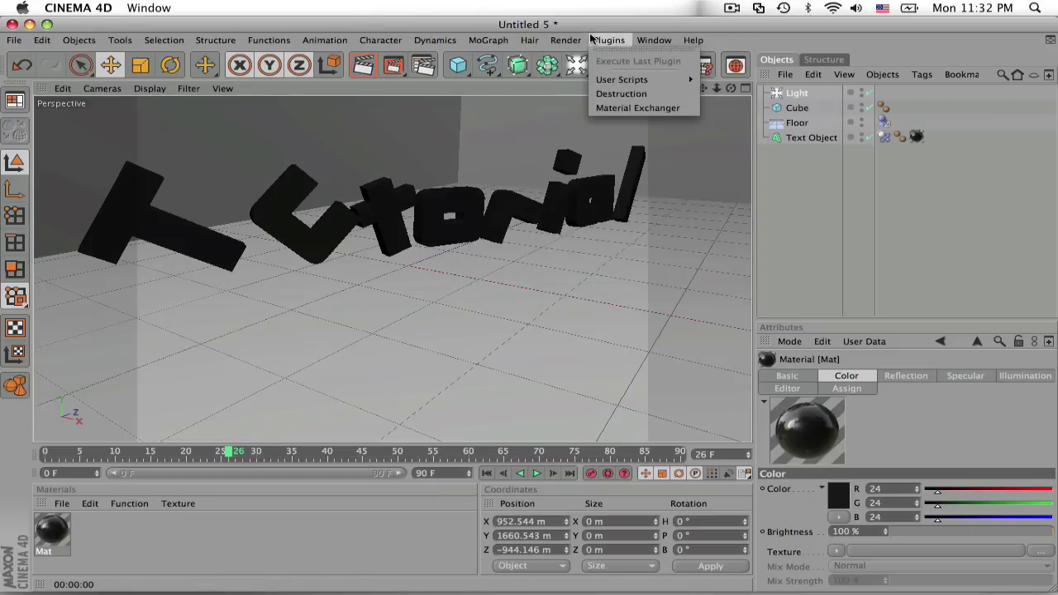
pyautogui.click(591, 174)
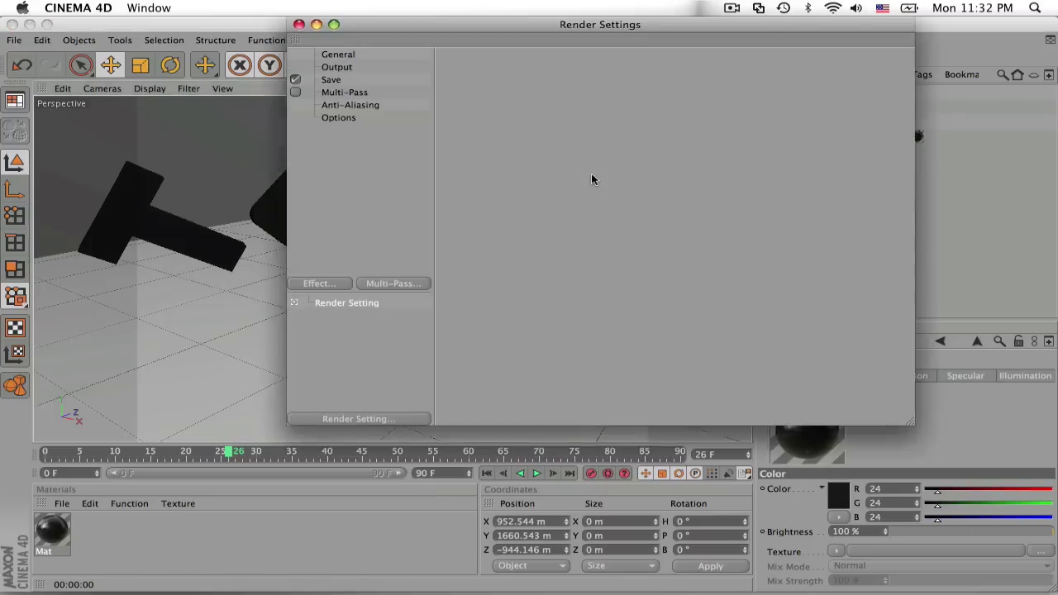
pyautogui.click(350, 53)
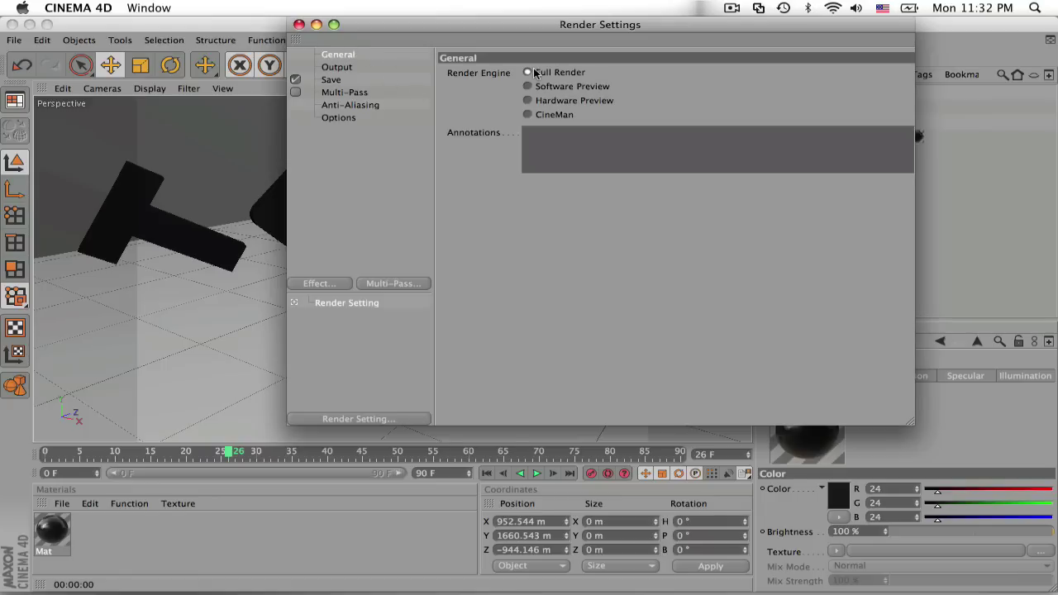
pyautogui.click(339, 66)
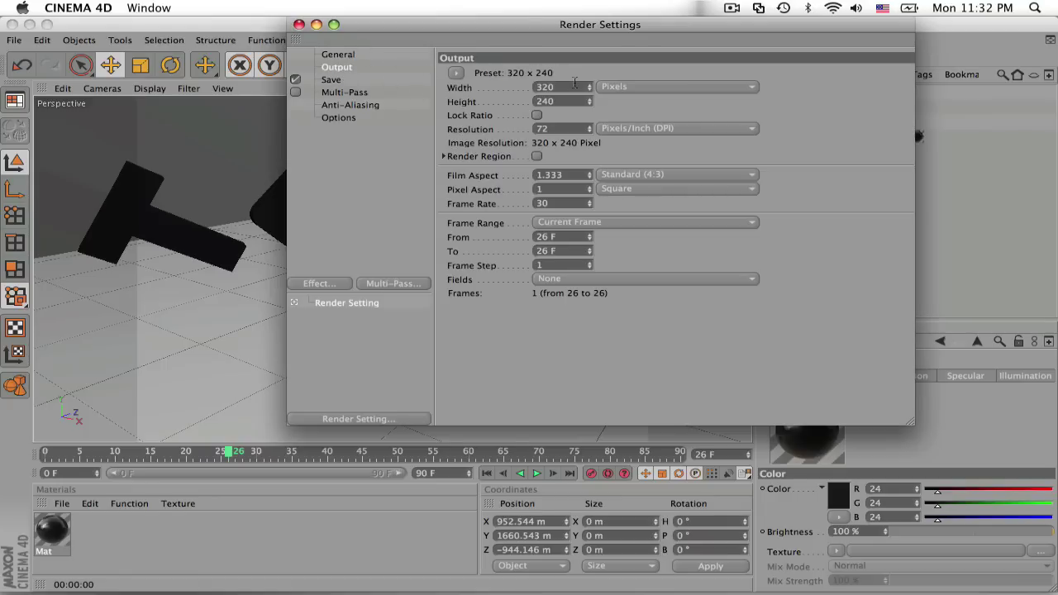
pyautogui.doubleClick(576, 88)
pyautogui.write('128')
pyautogui.press('Tab')
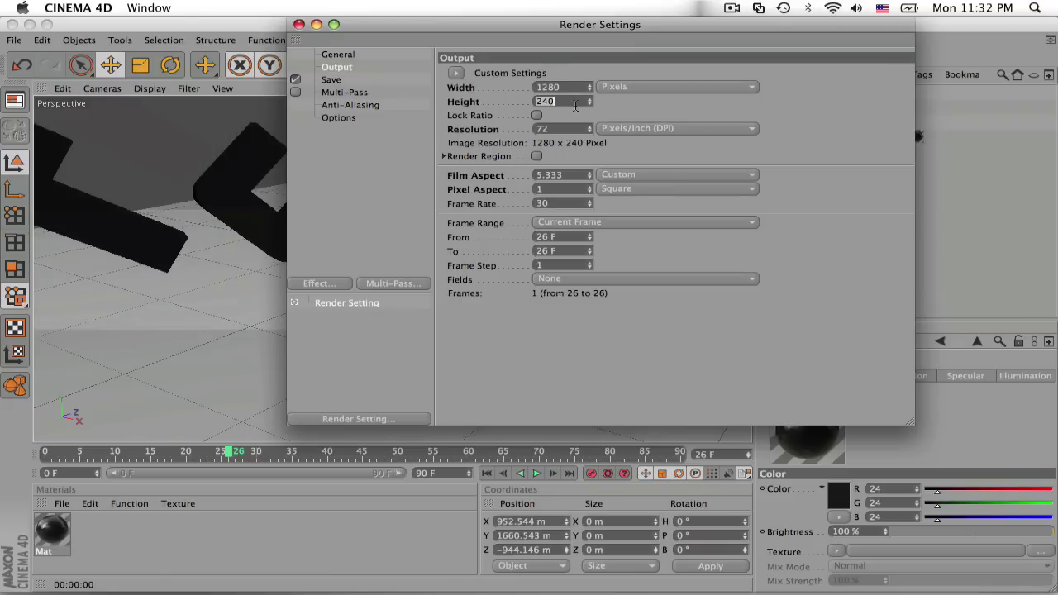
pyautogui.write('7')
pyautogui.press('Return')
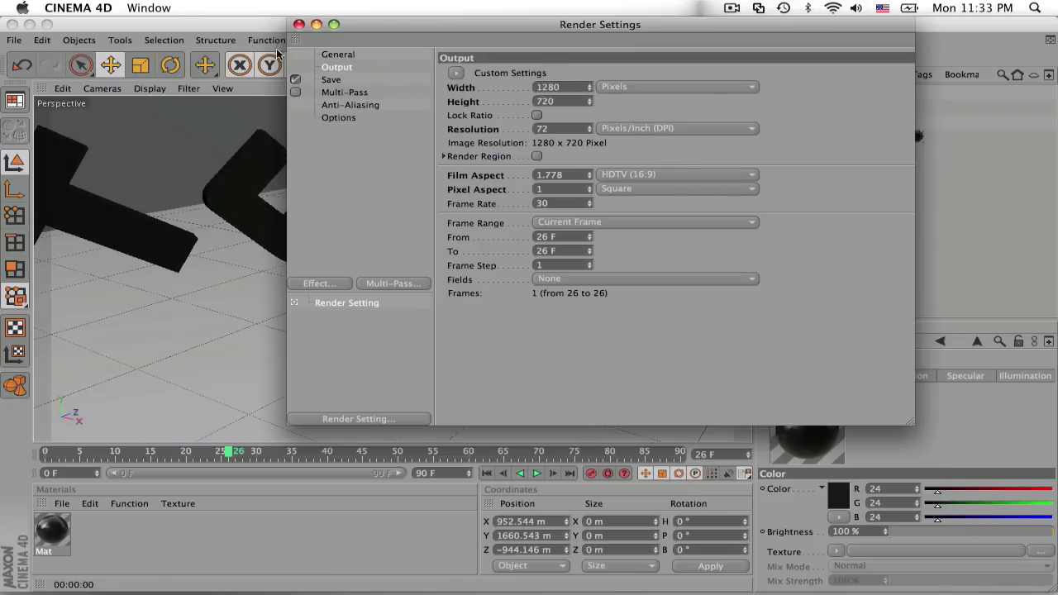
# Step: Set the render's save file to "tutorial text 2" on the Desktop
pyautogui.click(335, 80)
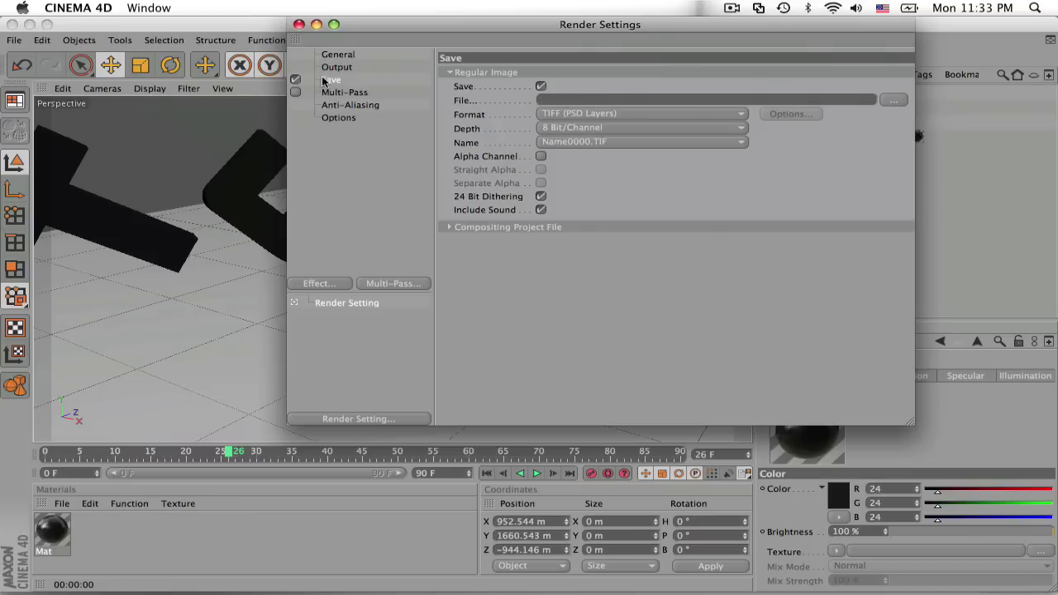
pyautogui.click(892, 100)
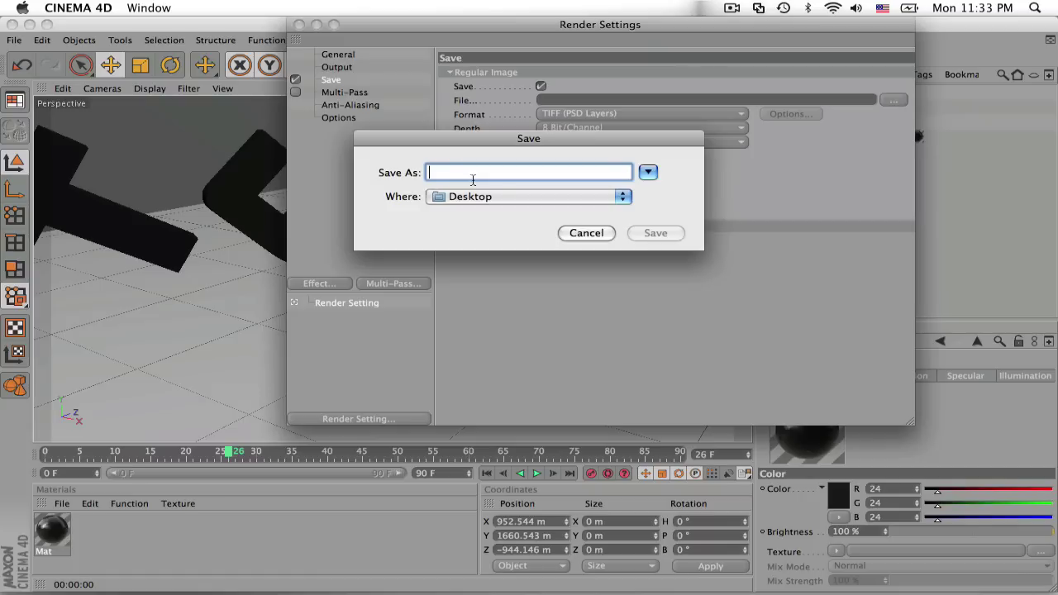
pyautogui.write('tuto')
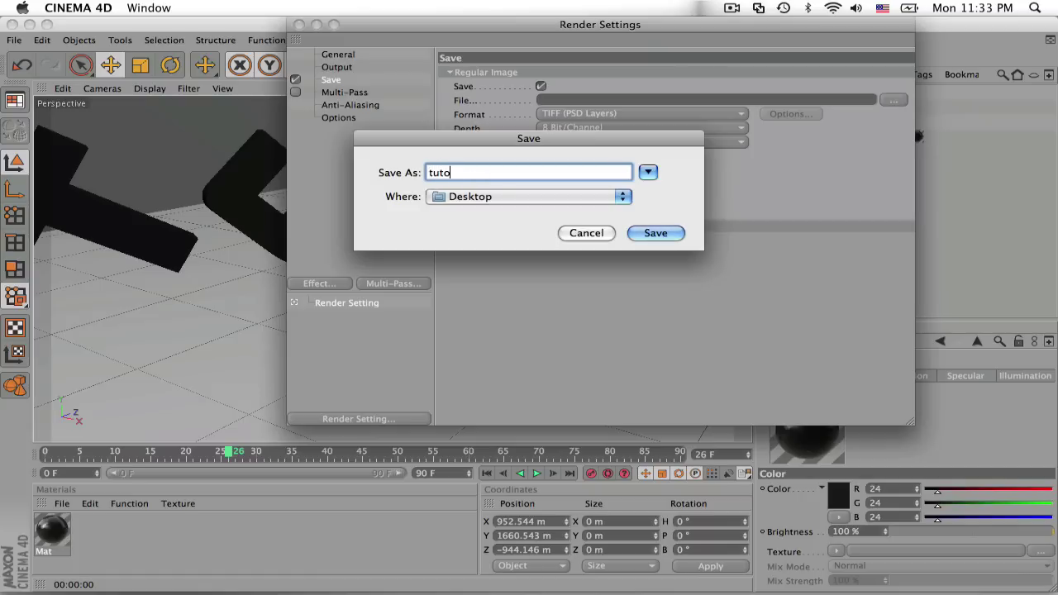
pyautogui.write('rial text 2')
pyautogui.click(676, 236)
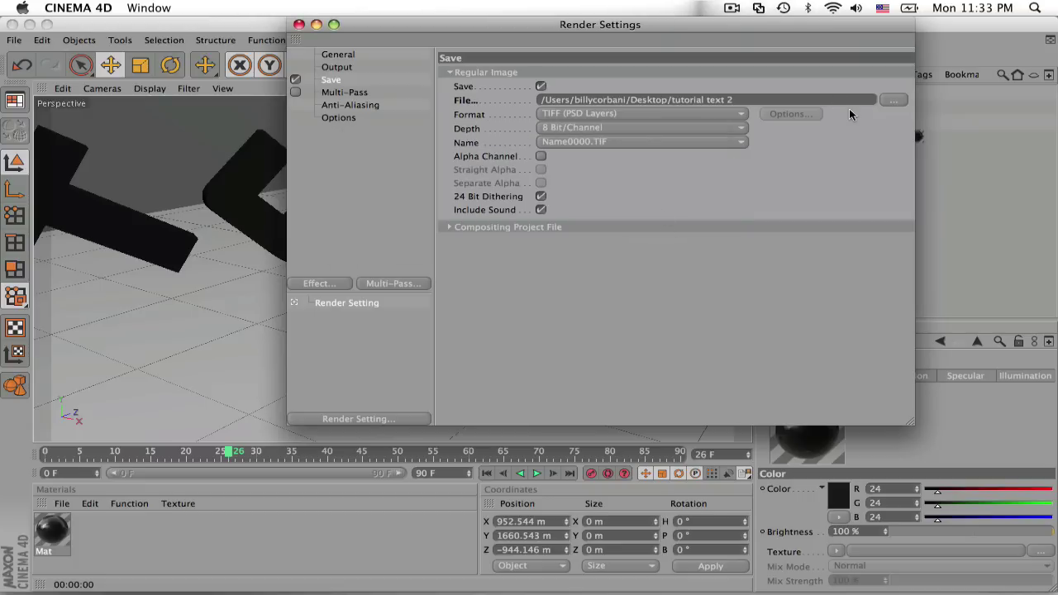
# Step: Set the saved image format to JPEG with a quality of 100
pyautogui.click(640, 115)
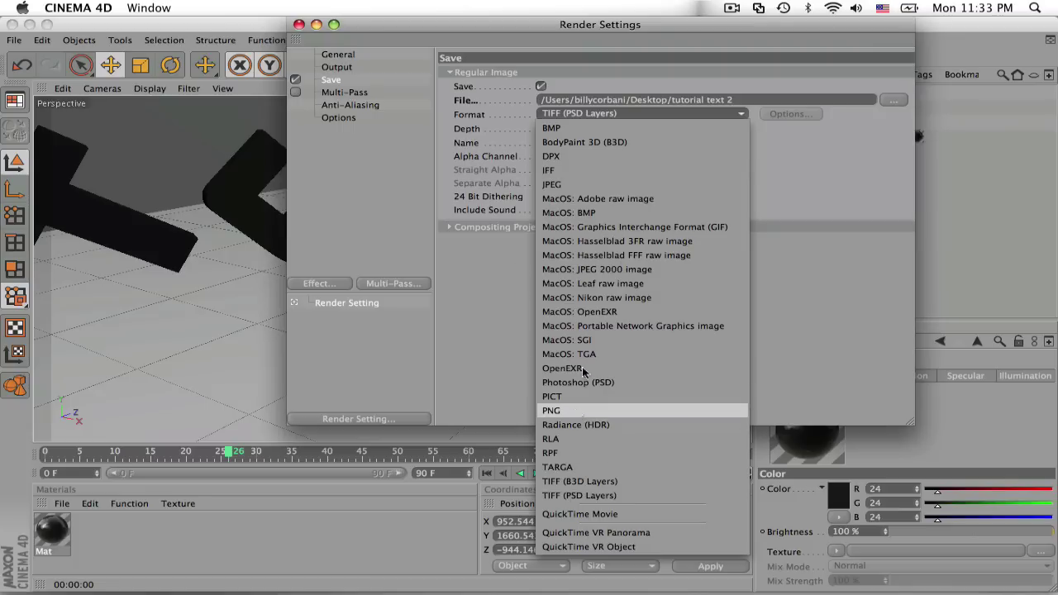
pyautogui.click(565, 185)
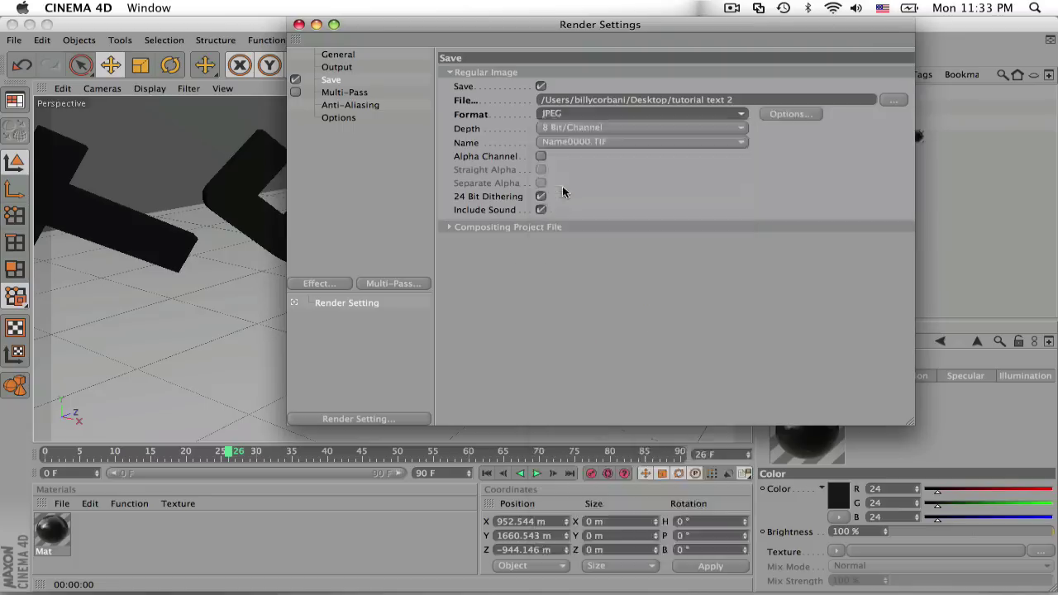
pyautogui.click(795, 113)
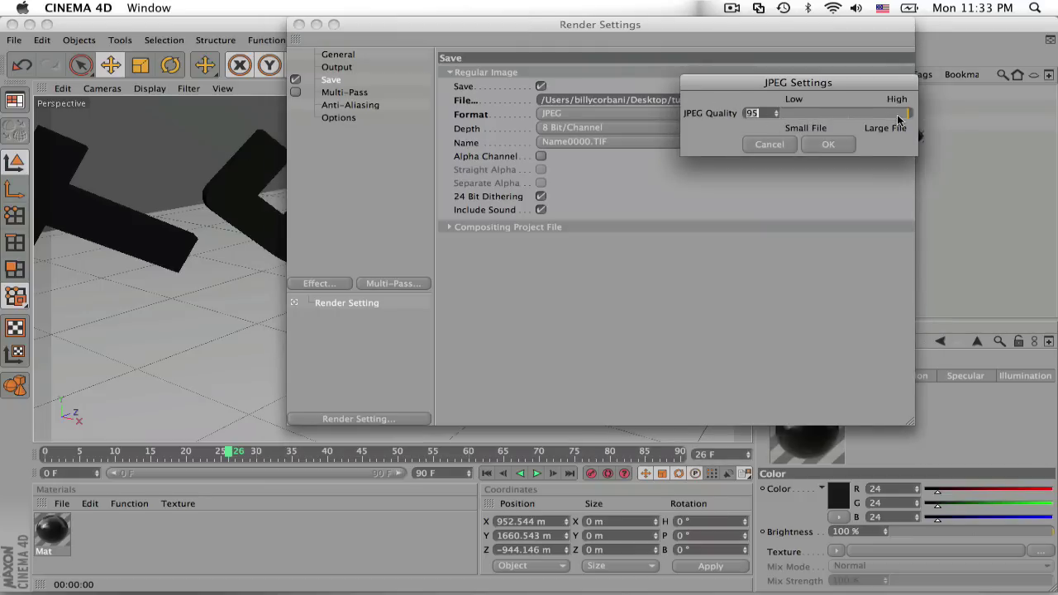
pyautogui.moveTo(899, 120); pyautogui.dragTo(914, 115)
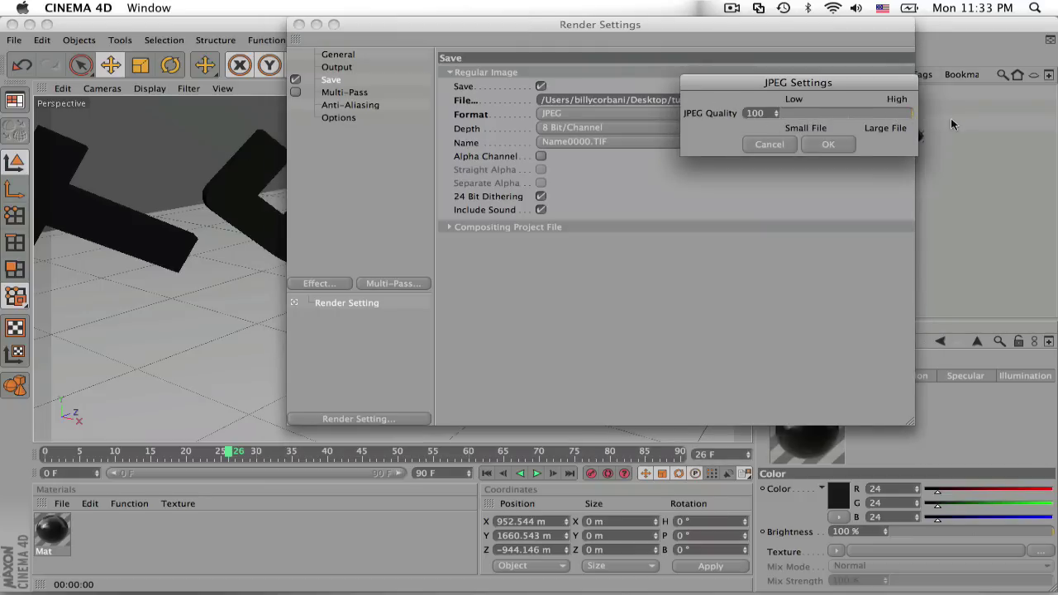
pyautogui.click(829, 146)
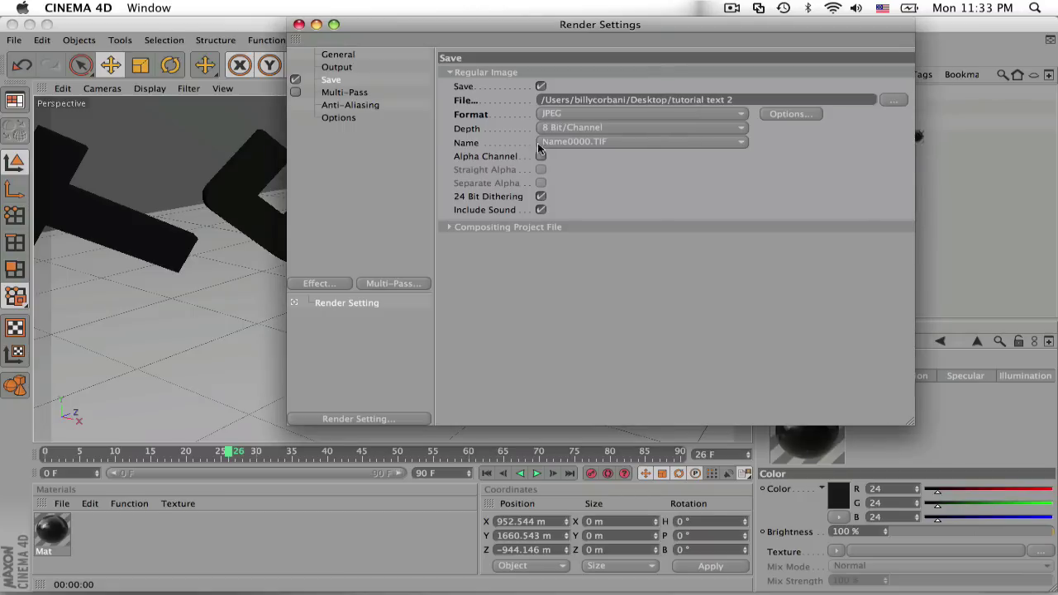
# Step: Set the render's anti-aliasing mode to Best
pyautogui.click(341, 97)
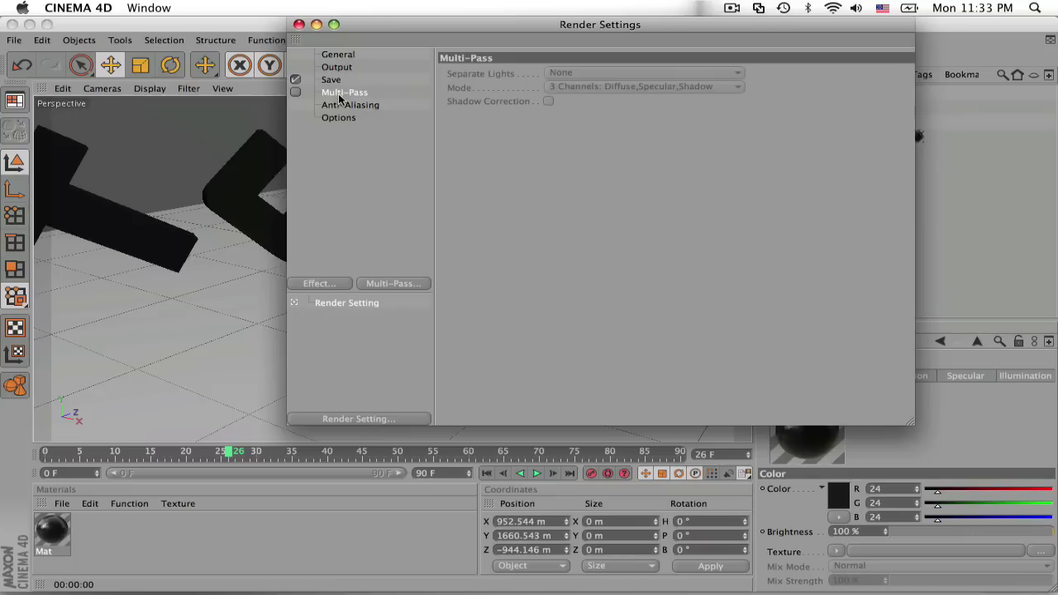
pyautogui.click(339, 109)
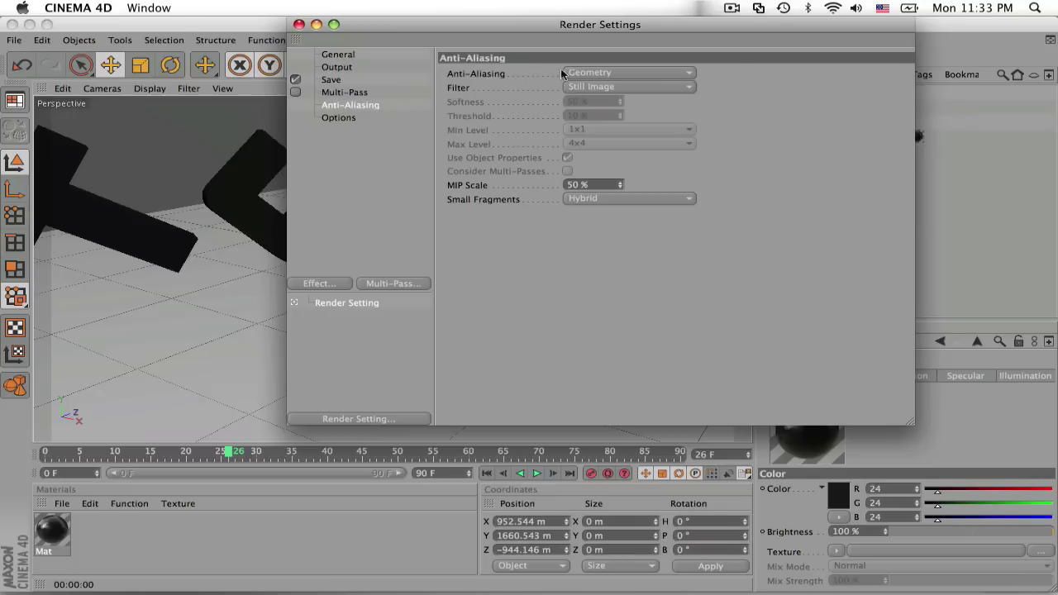
pyautogui.click(598, 76)
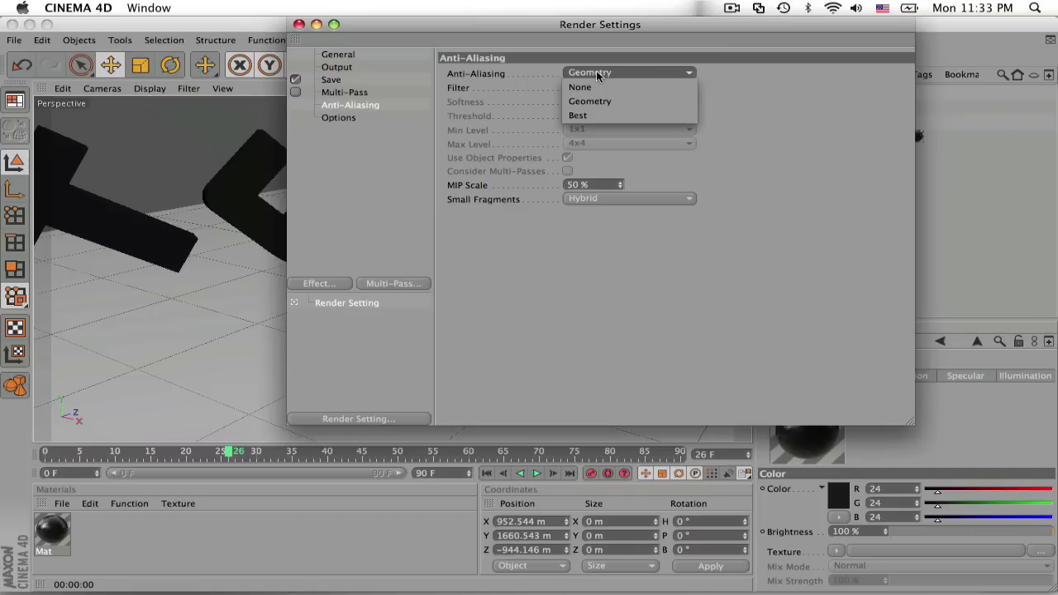
pyautogui.click(598, 114)
pyautogui.click(603, 87)
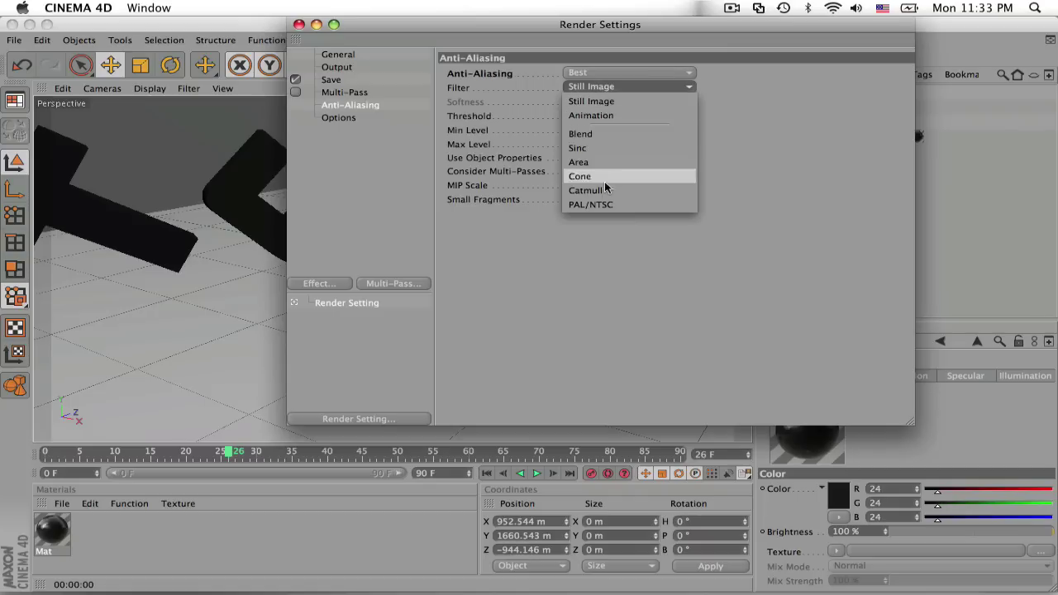
pyautogui.click(626, 108)
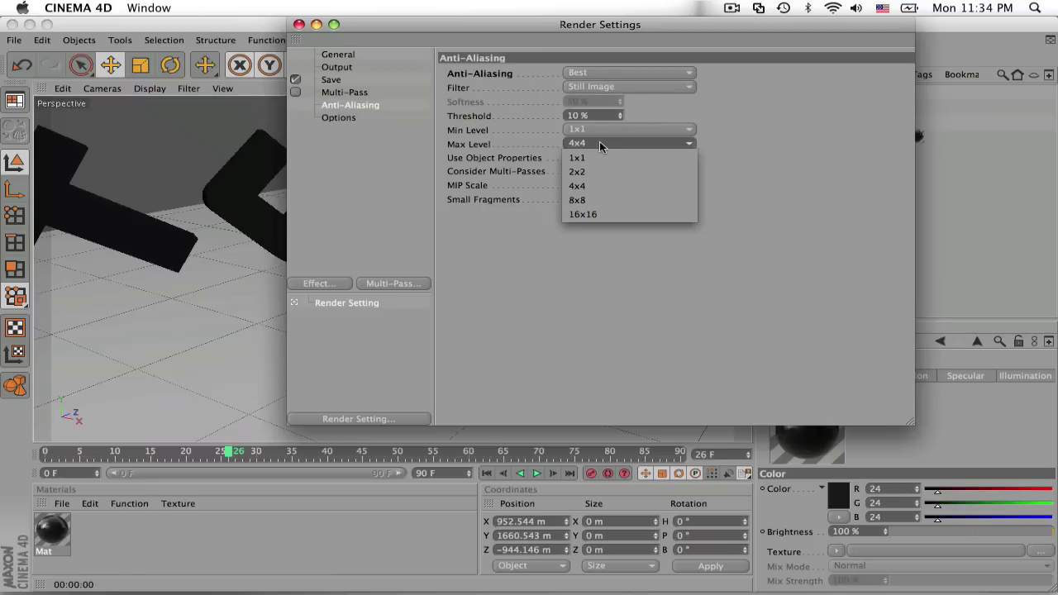
pyautogui.click(600, 144)
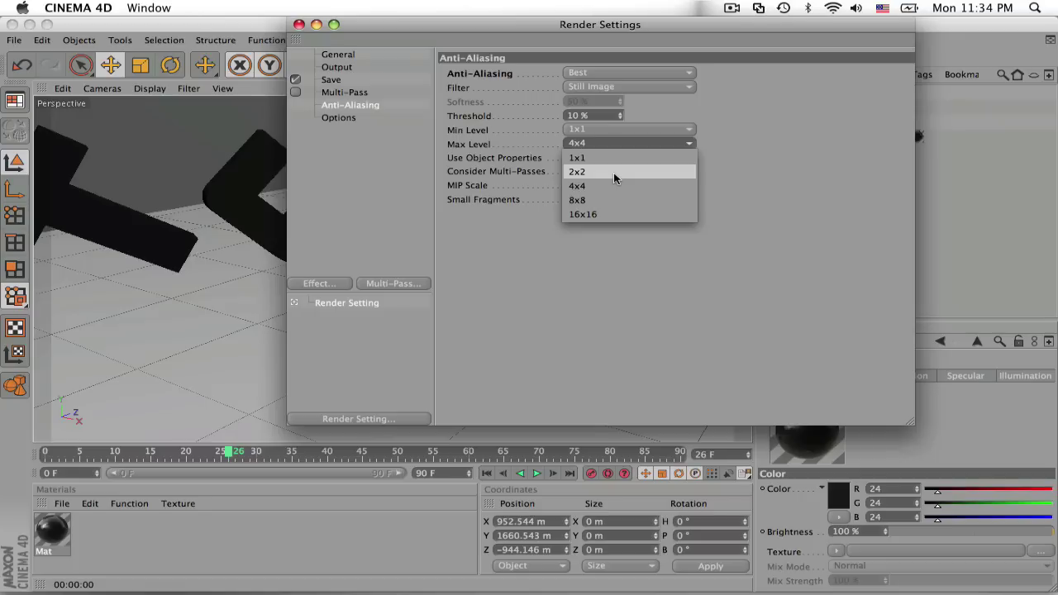
pyautogui.click(489, 253)
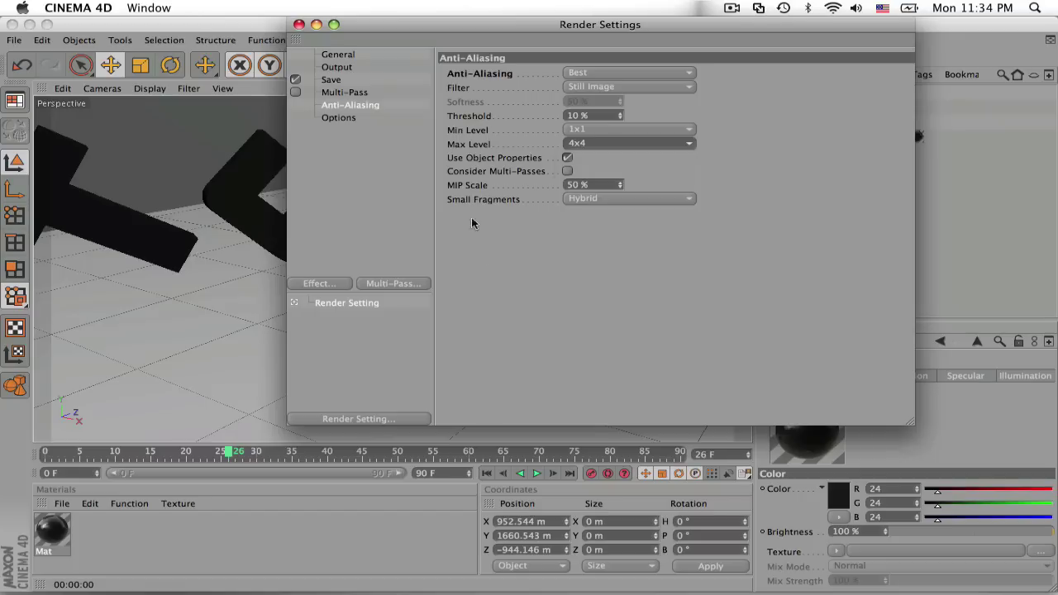
# Step: Add the Ambient Occlusion and Global Illumination effects to the render settings
pyautogui.click(339, 118)
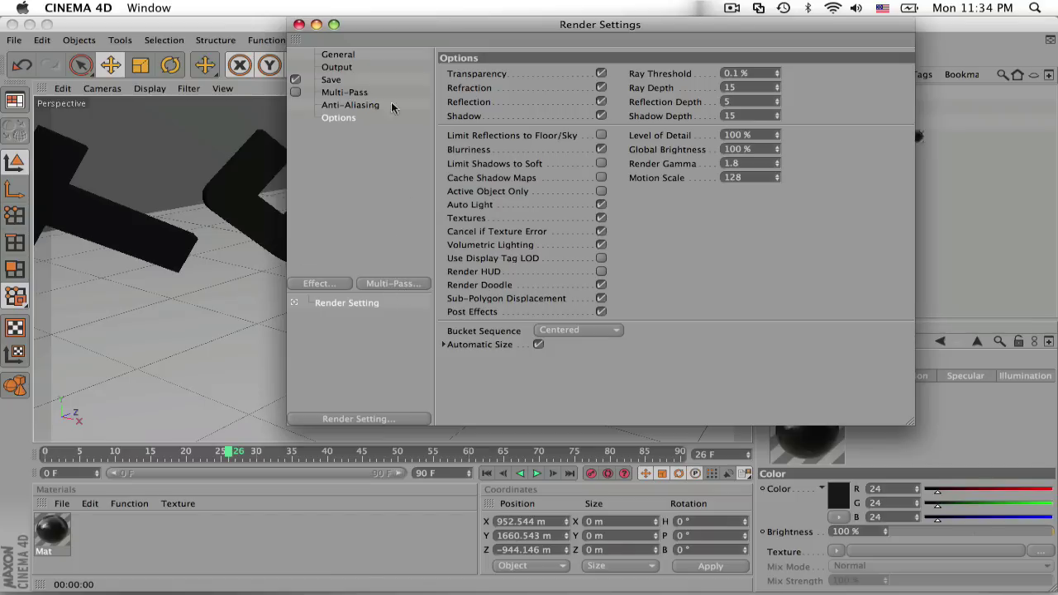
pyautogui.click(319, 282)
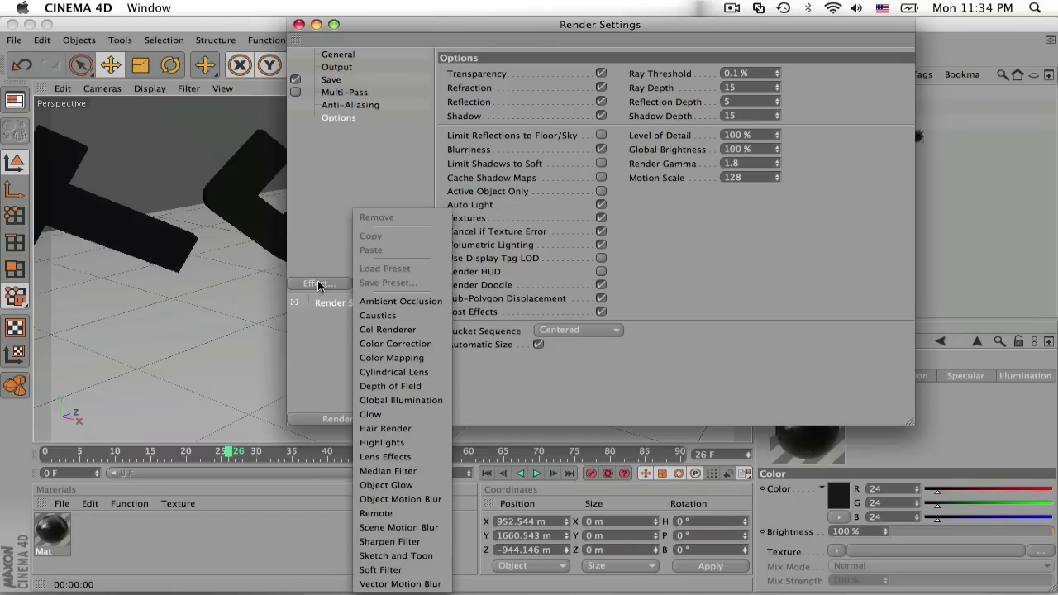
pyautogui.click(373, 302)
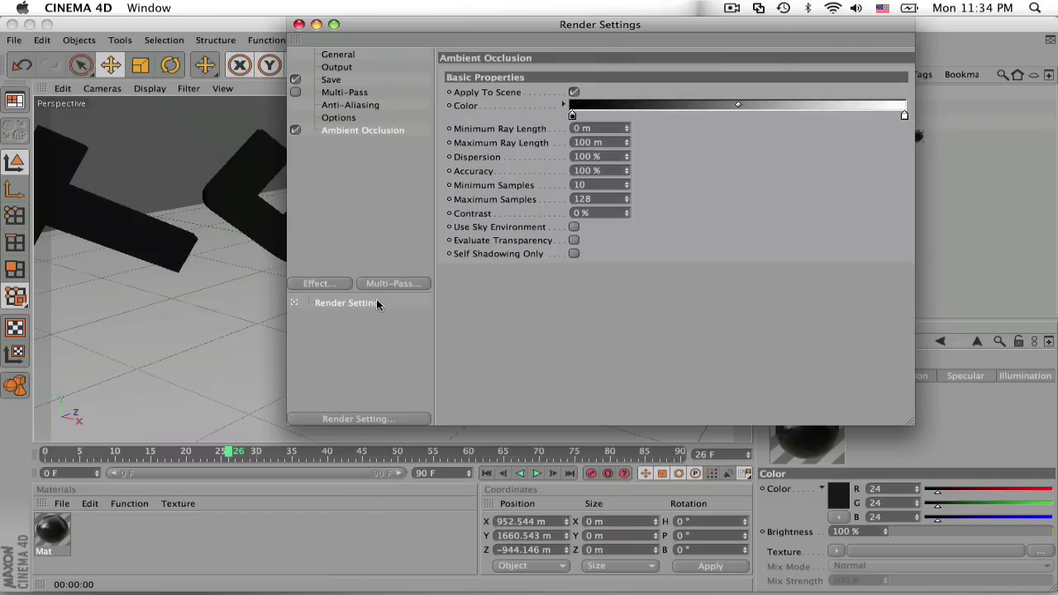
pyautogui.click(322, 283)
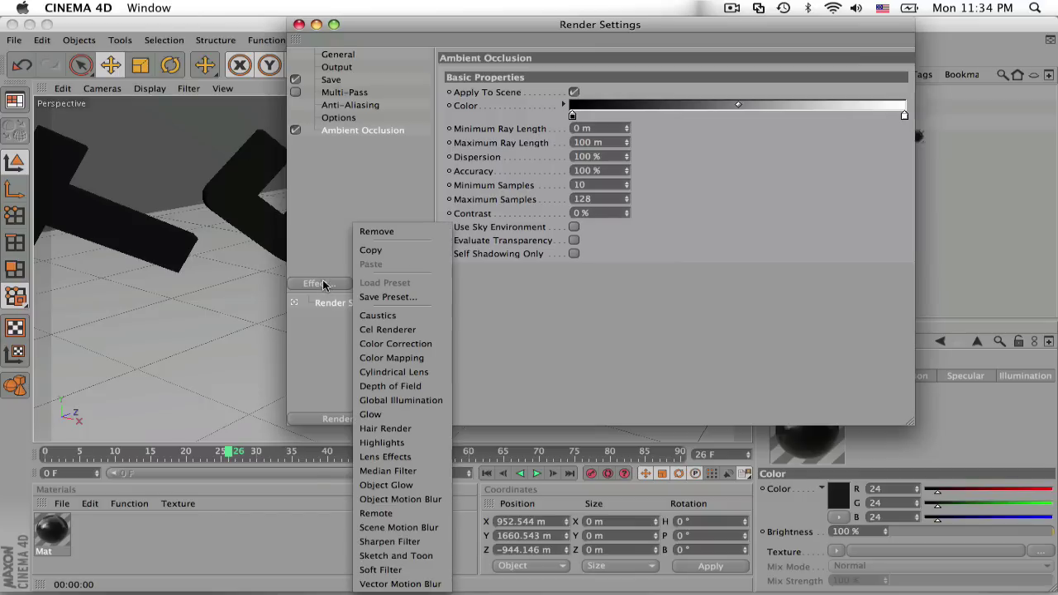
pyautogui.click(400, 401)
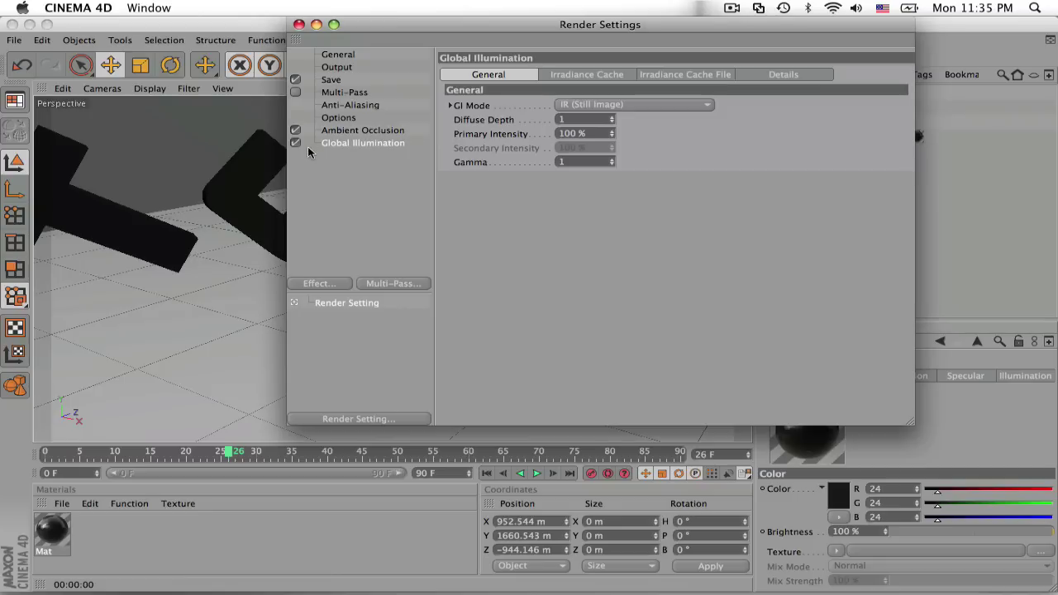
# Step: Close the Render Settings and render the current frame in the Picture Viewer
pyautogui.click(298, 24)
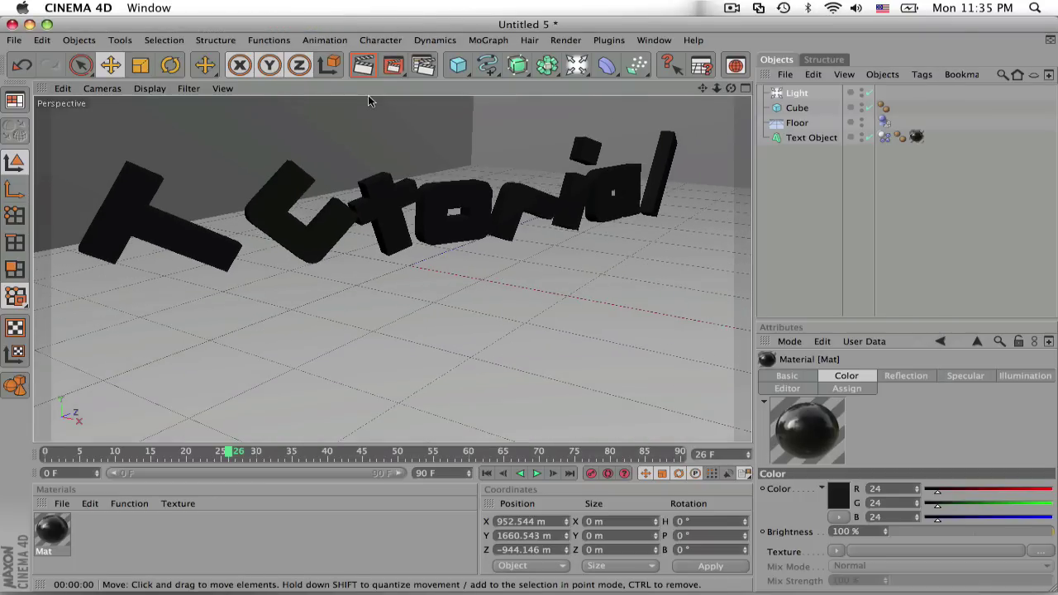
pyautogui.click(395, 67)
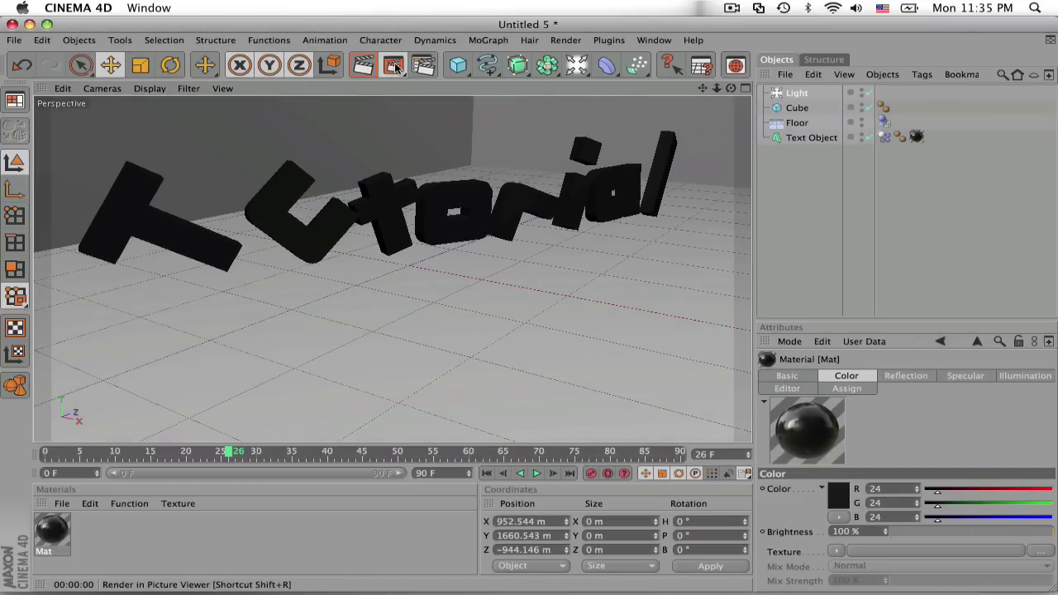
pyautogui.click(733, 12)
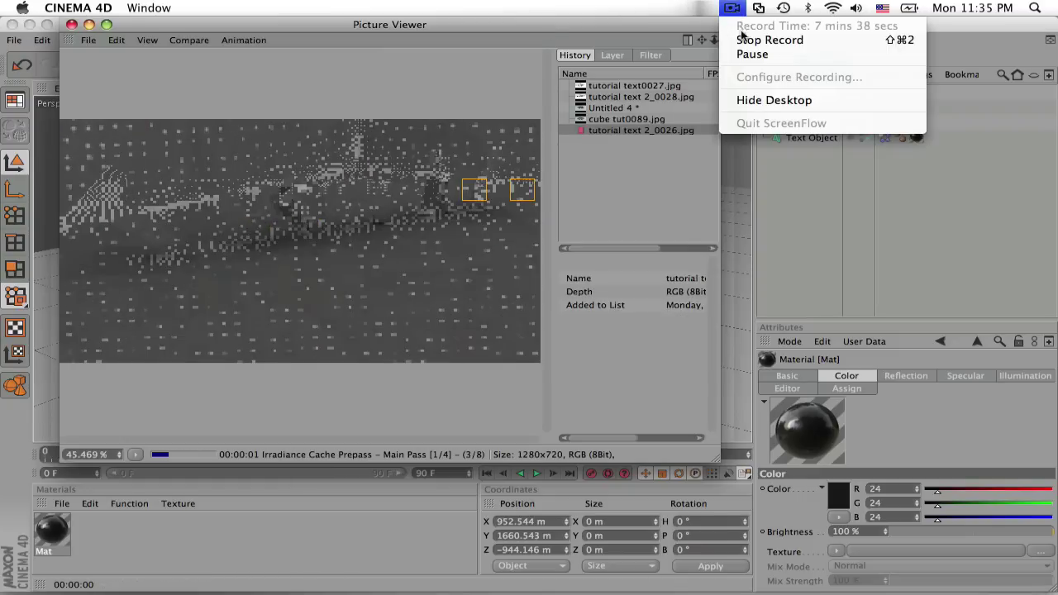
pyautogui.click(752, 47)
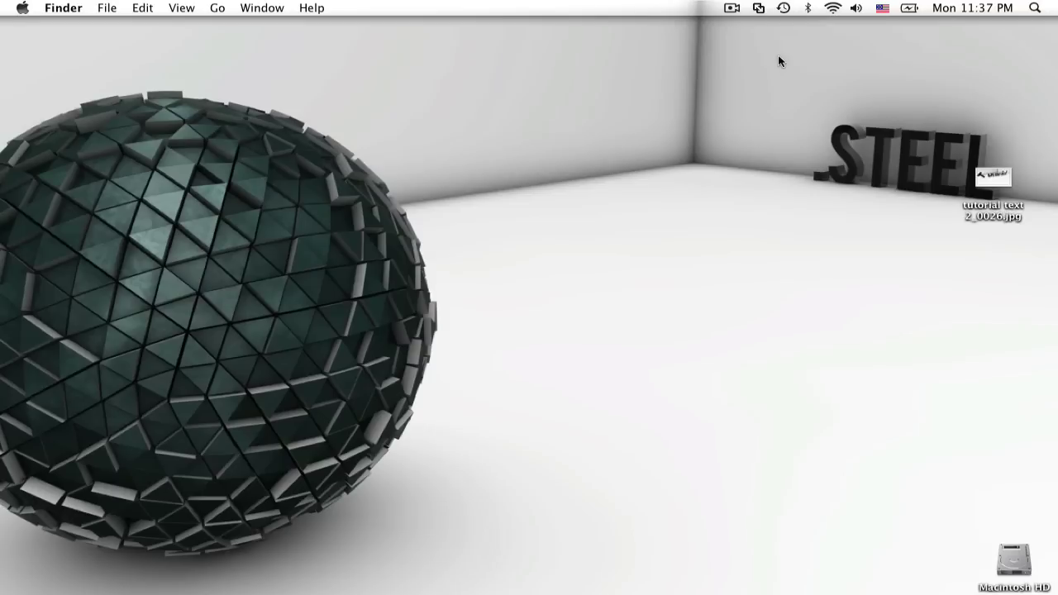
# Step: Open the rendered image "tutorial text 2_0026.jpg" from the Desktop in Preview, examine it, and close it
pyautogui.doubleClick(991, 181)
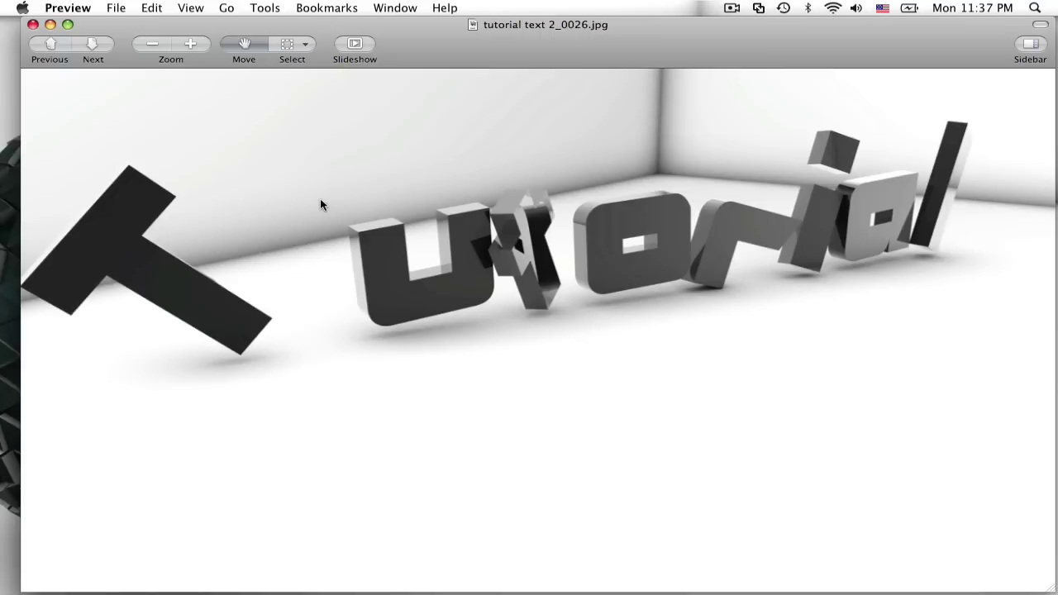
pyautogui.click(34, 25)
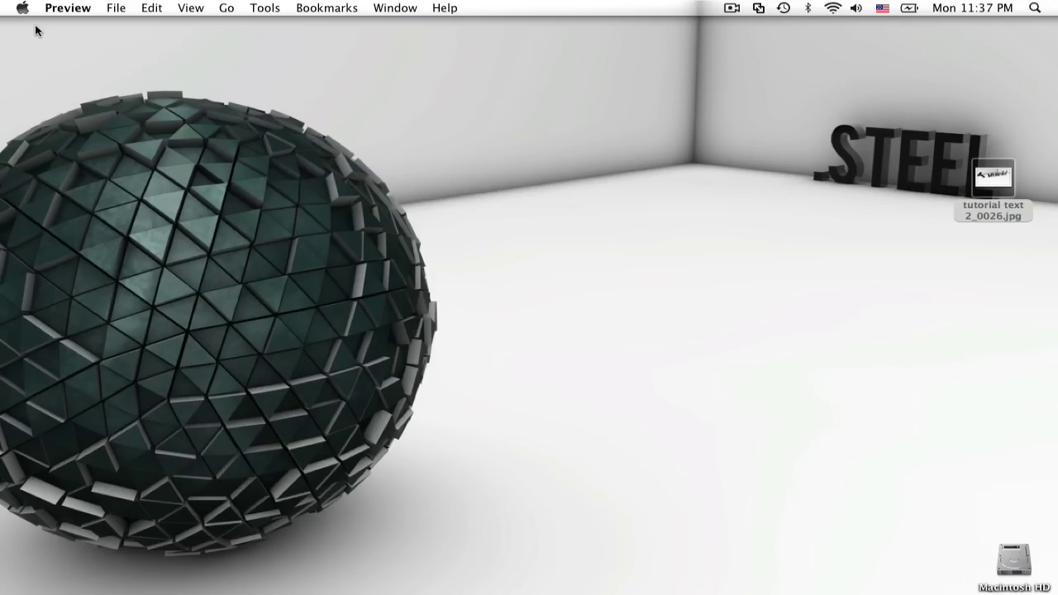